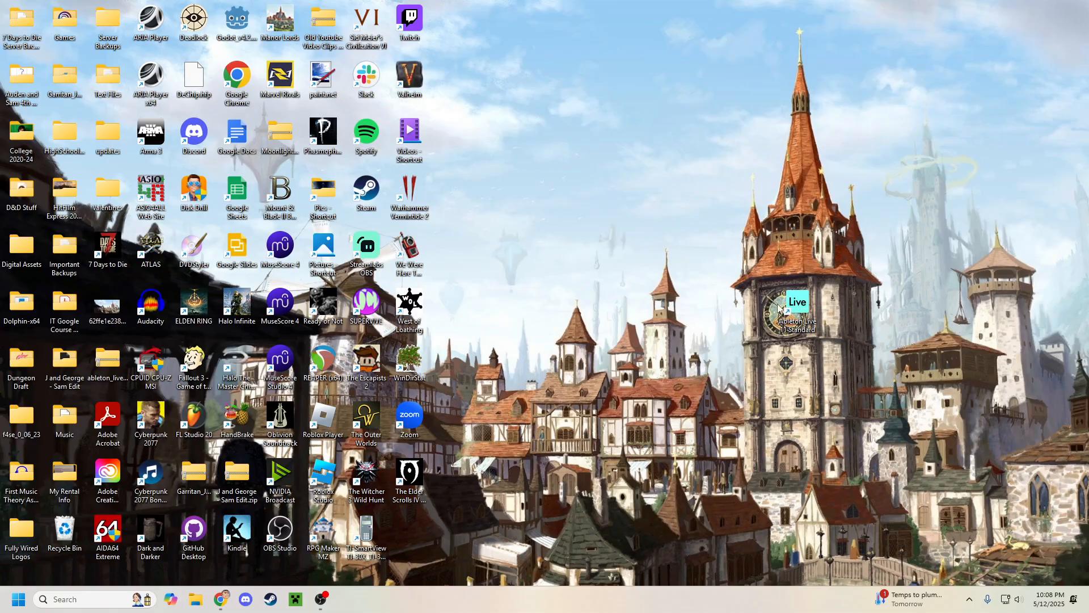
# Step: Open Ableton Live 11 Standard, compare the Session and Arrangement Views, and leave the set in Arrangement View
pyautogui.doubleClick(802, 311)
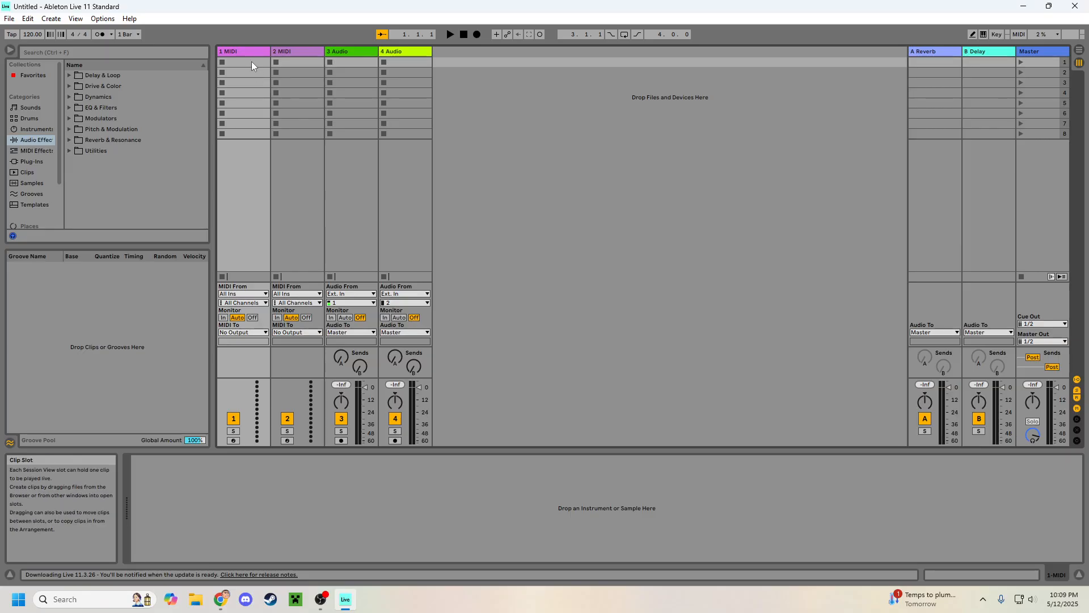
pyautogui.click(1079, 55)
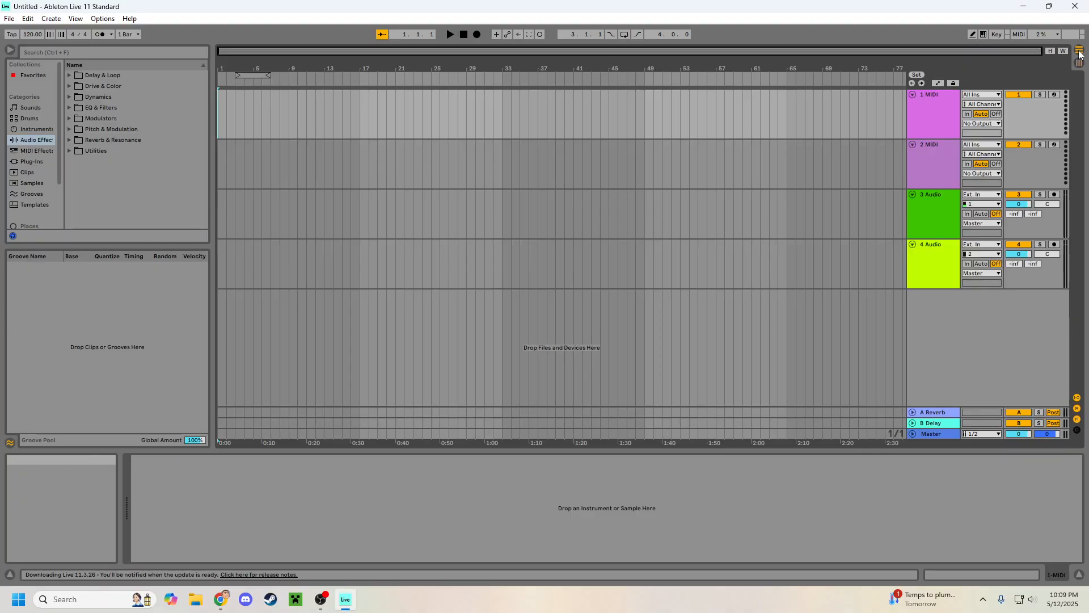
pyautogui.click(1079, 53)
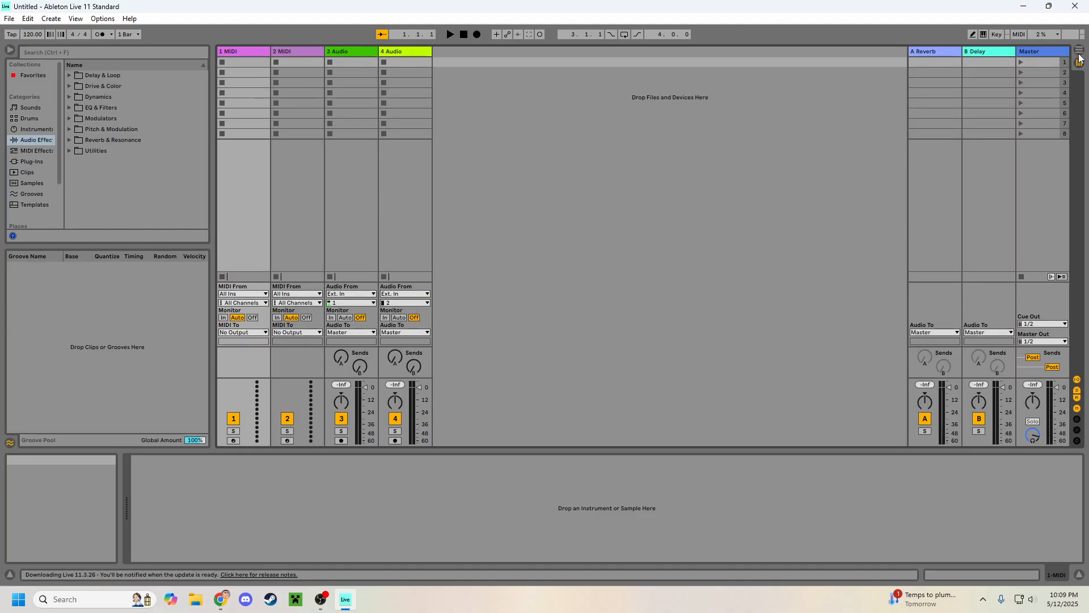
pyautogui.click(1079, 52)
pyautogui.click(1080, 63)
pyautogui.click(736, 124)
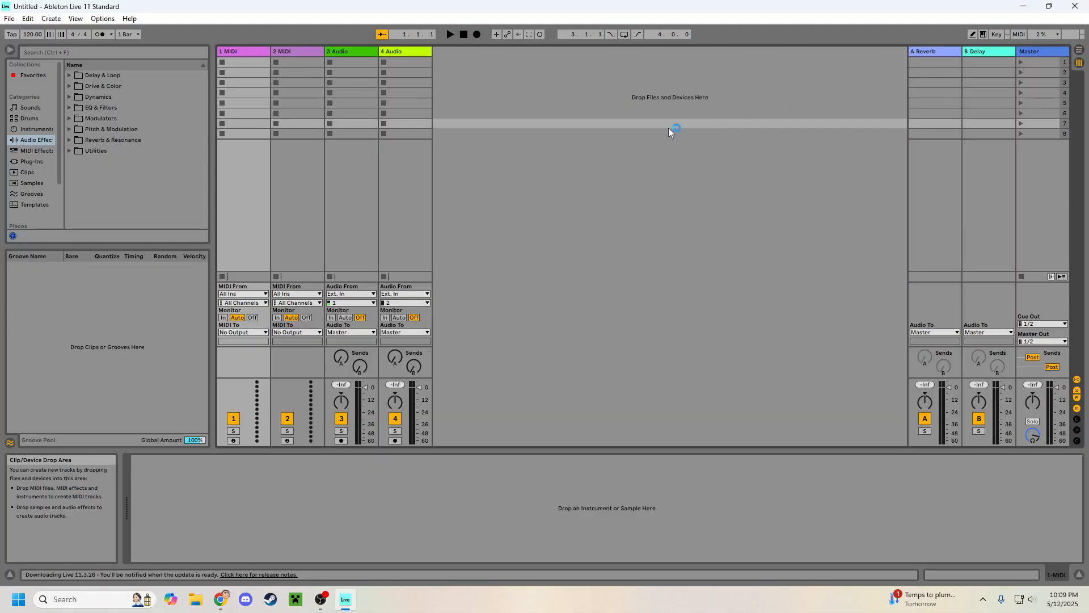
pyautogui.click(1078, 51)
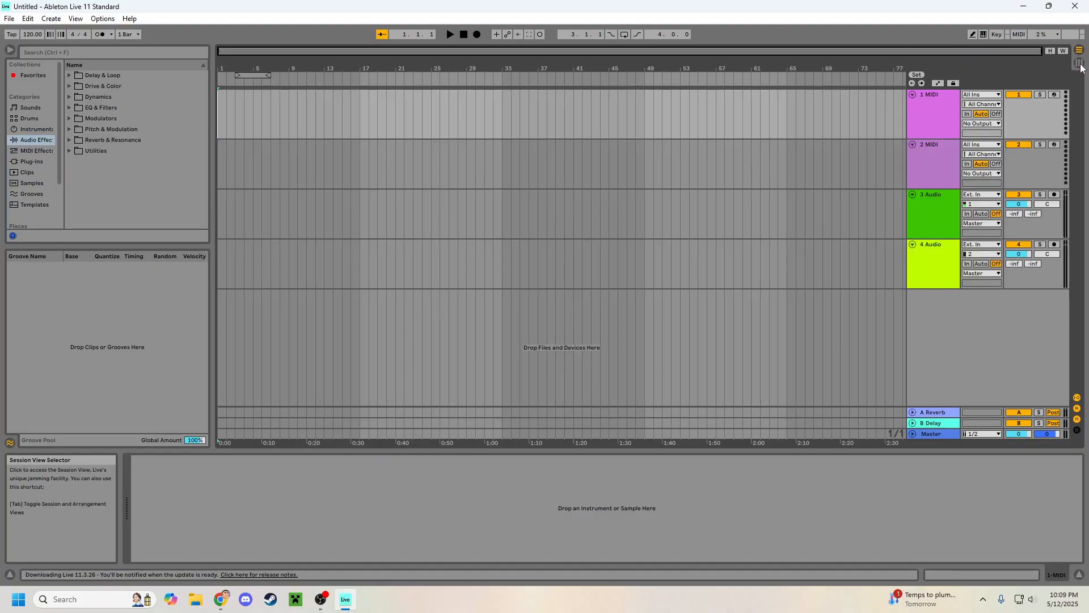
pyautogui.click(1080, 65)
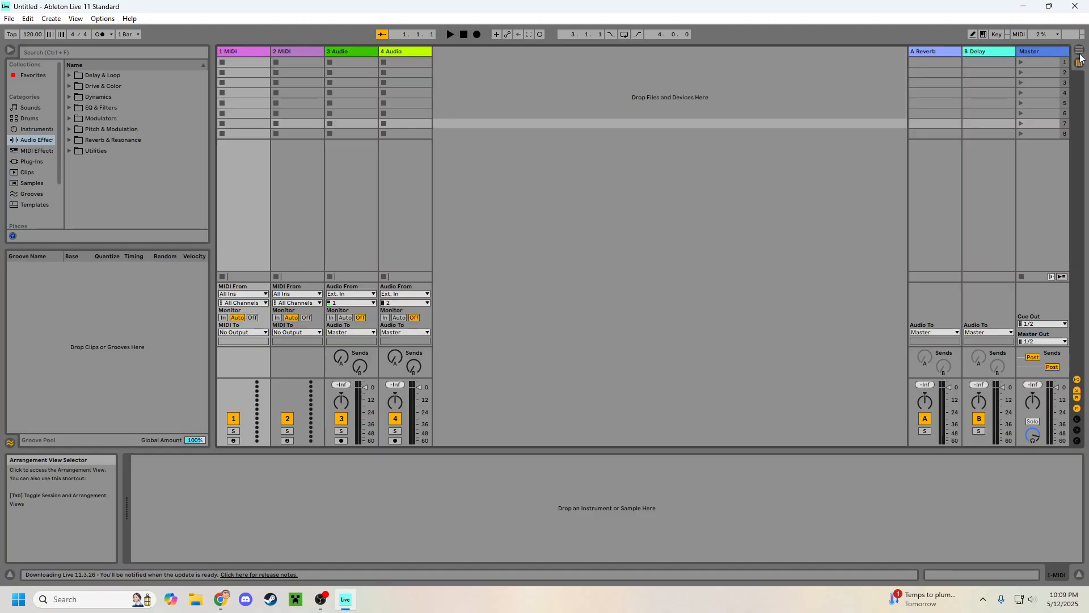
pyautogui.click(1080, 56)
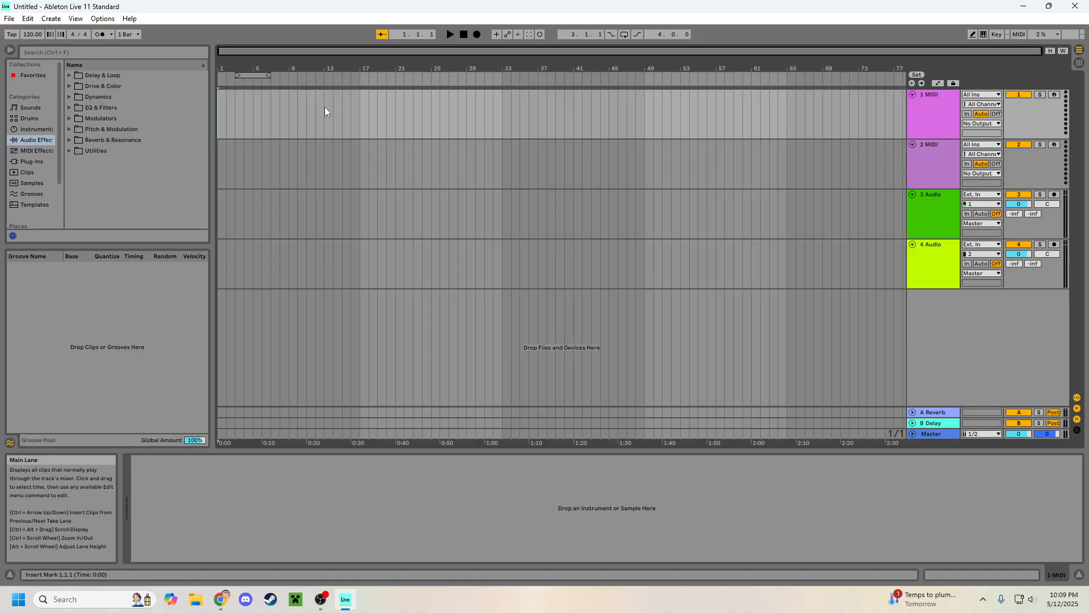
# Step: Examine the audio input and output device choices in the audio preferences, then close the preferences
pyautogui.click(6, 20)
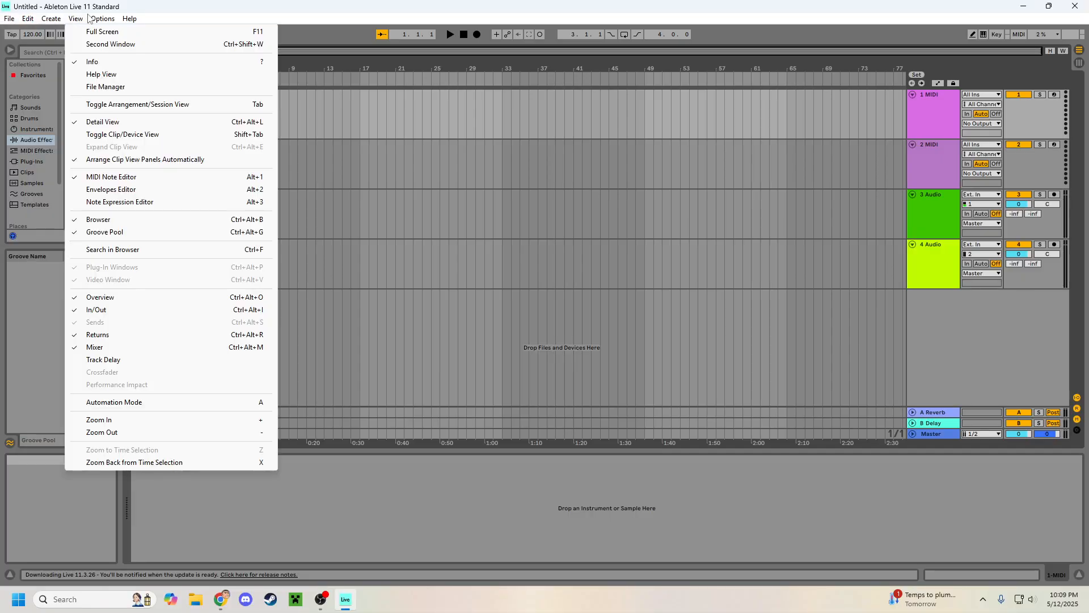
pyautogui.moveTo(102, 18)
pyautogui.click(237, 380)
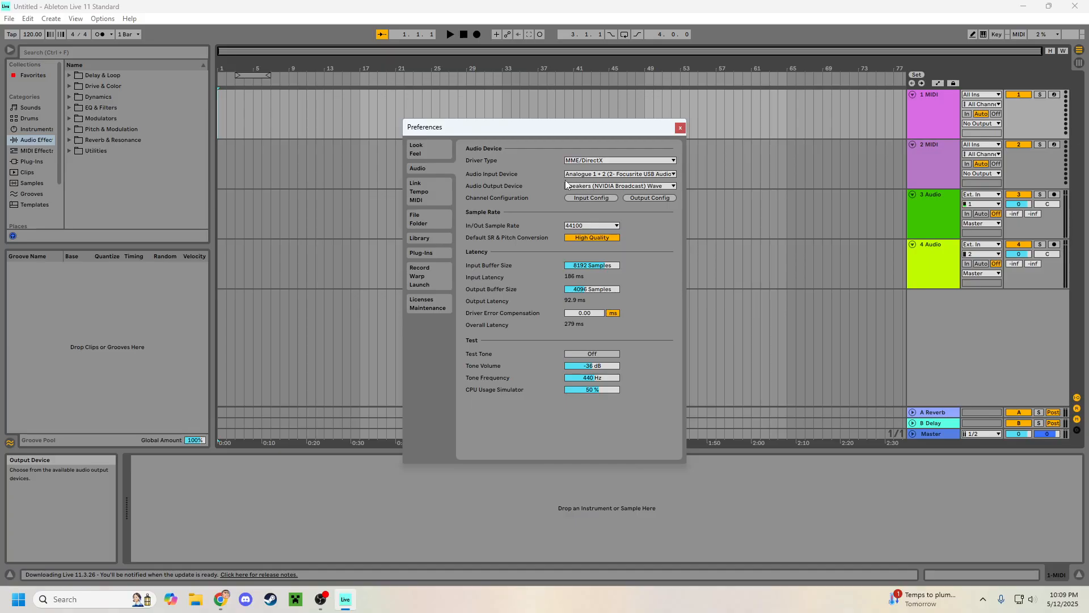
pyautogui.click(634, 185)
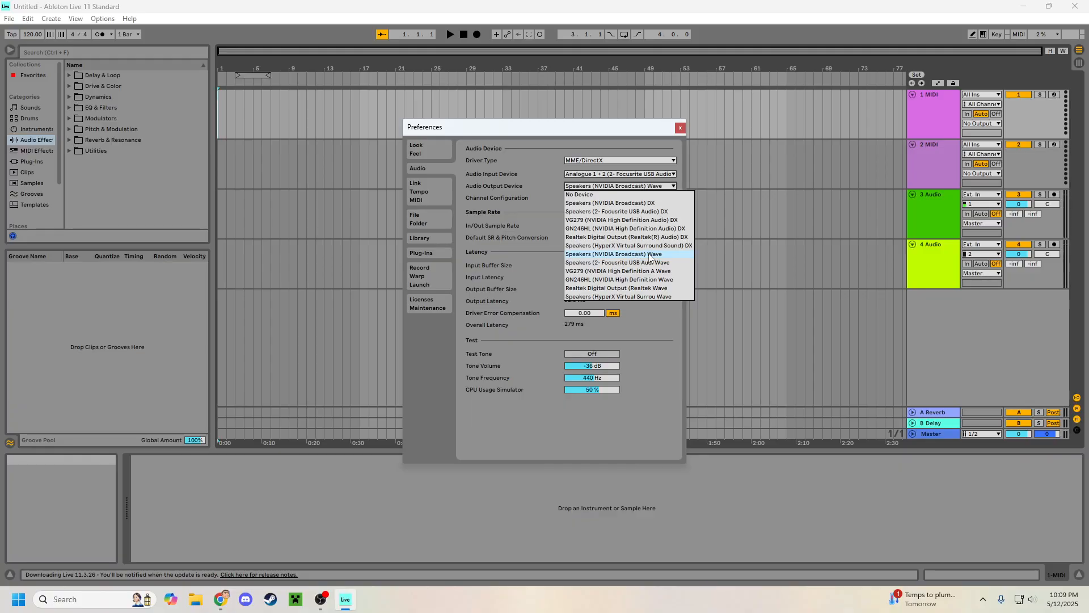
pyautogui.click(598, 185)
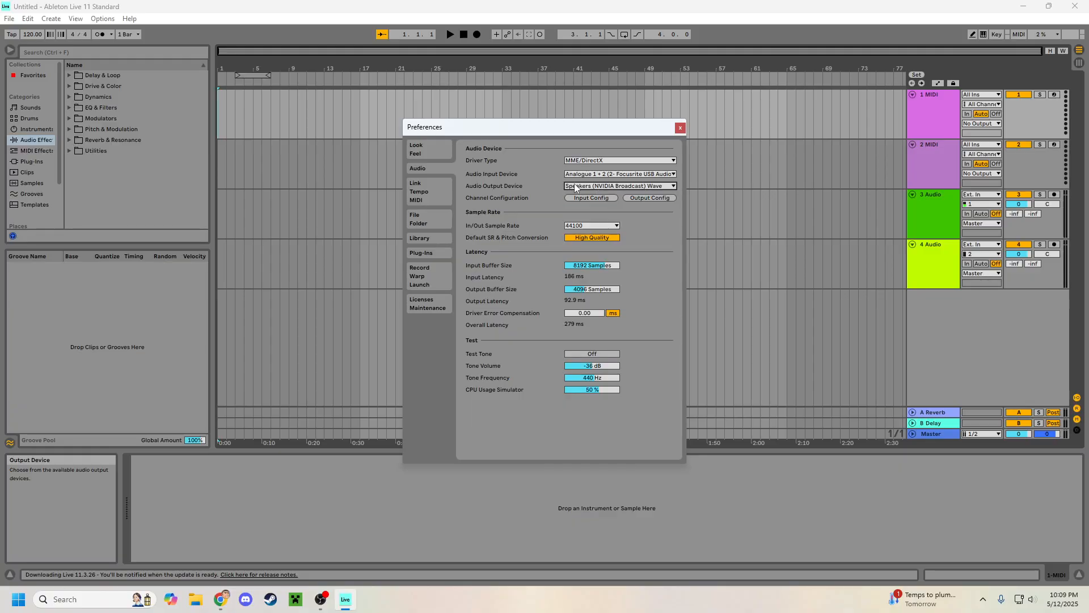
pyautogui.click(592, 174)
pyautogui.click(592, 174)
pyautogui.click(593, 185)
pyautogui.click(591, 186)
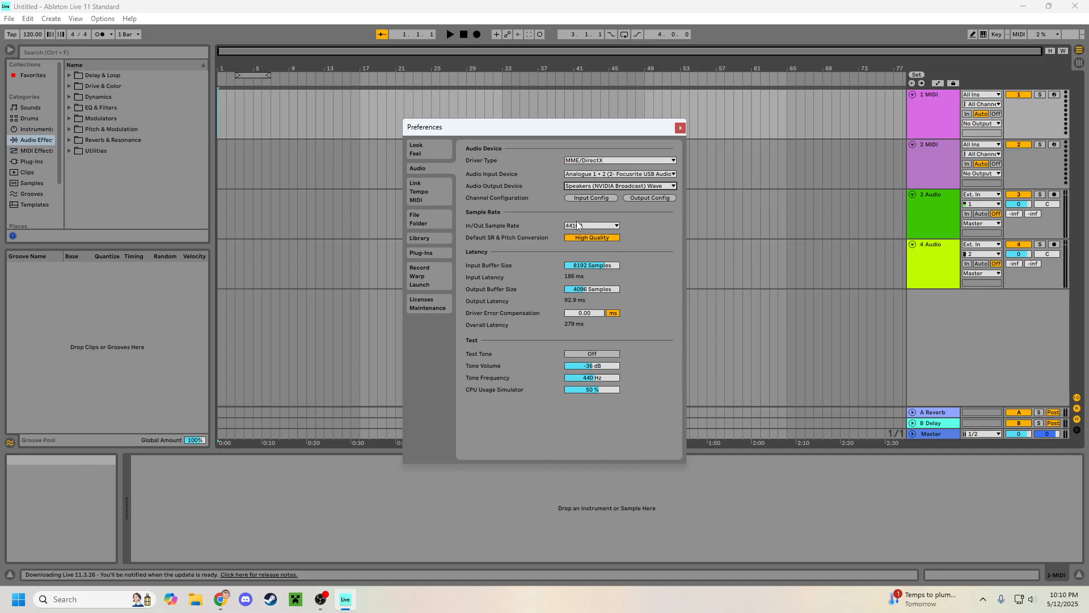
pyautogui.click(681, 129)
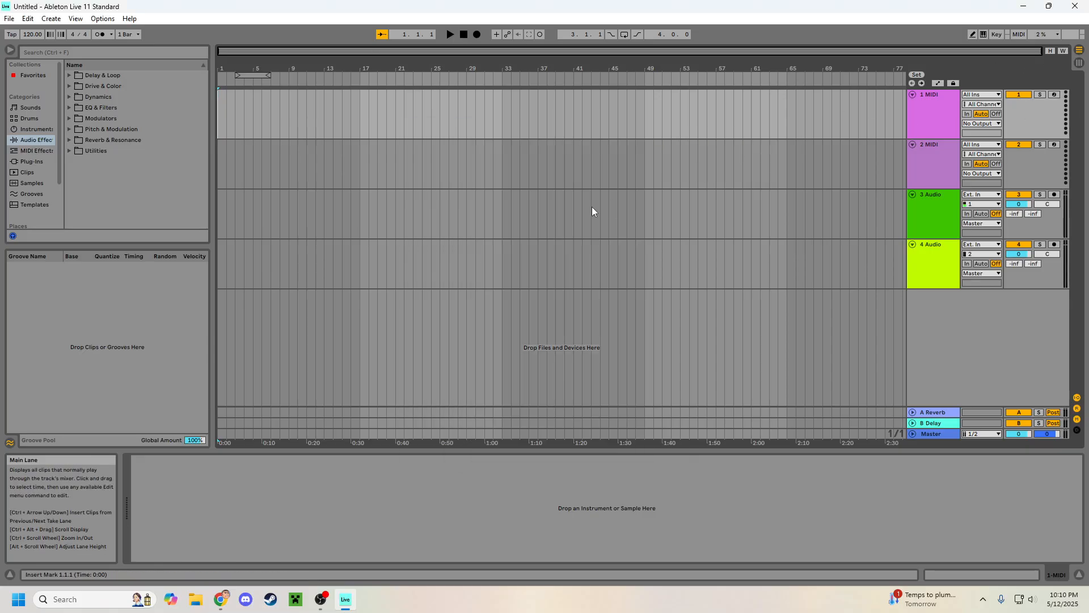
# Step: Go through the two MIDI and two audio tracks by selecting each, returning to the first MIDI track
pyautogui.click(931, 125)
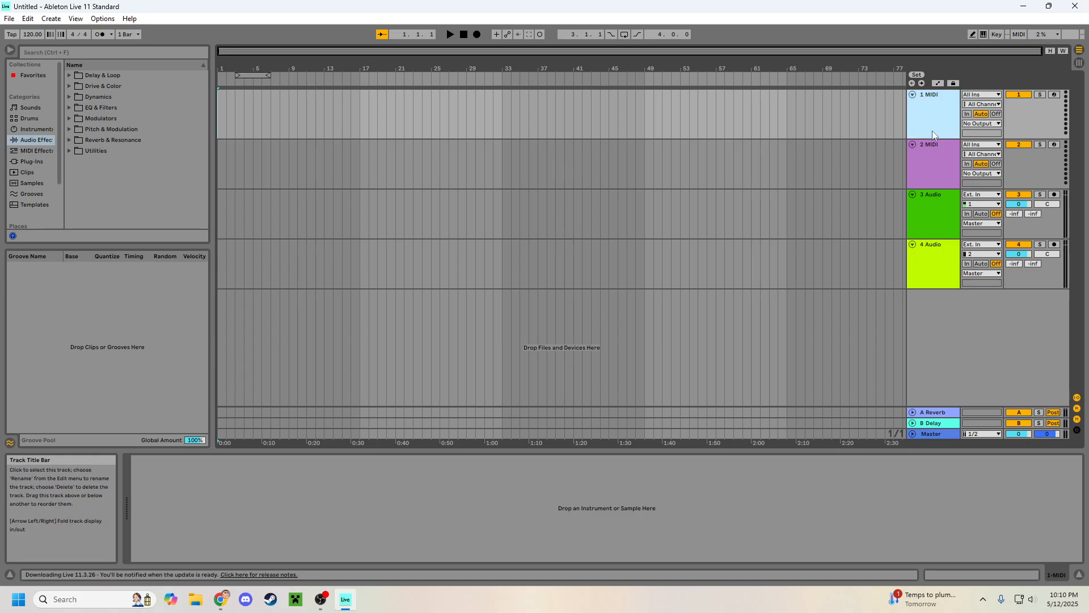
pyautogui.click(935, 175)
pyautogui.click(938, 203)
pyautogui.click(935, 256)
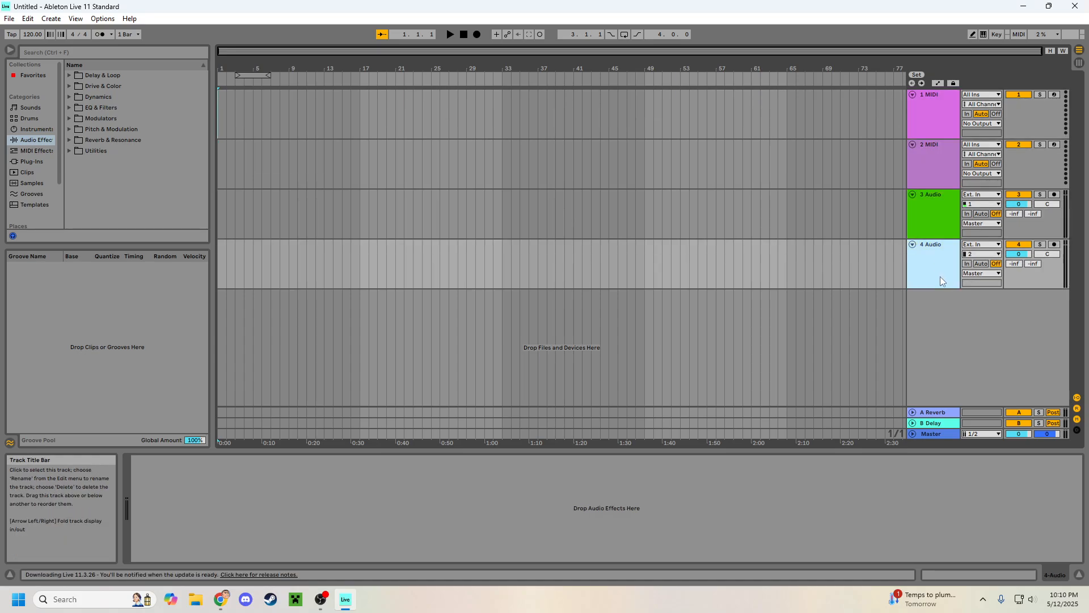
pyautogui.click(920, 125)
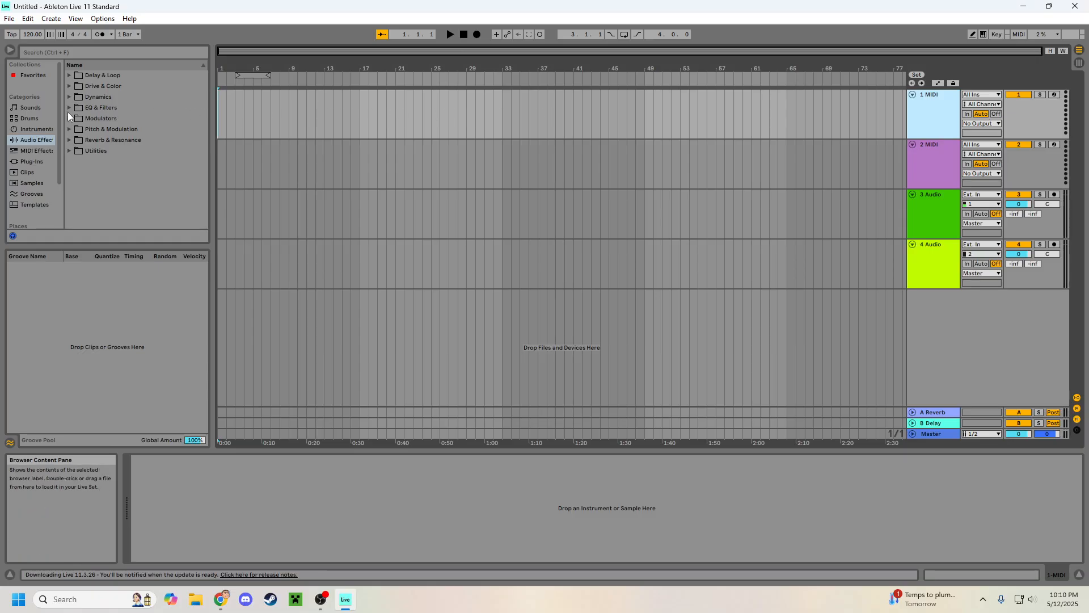
# Step: Show the Instruments category in the browser and widen its category column so the full names fit
pyautogui.scroll(-3, 39, 132)
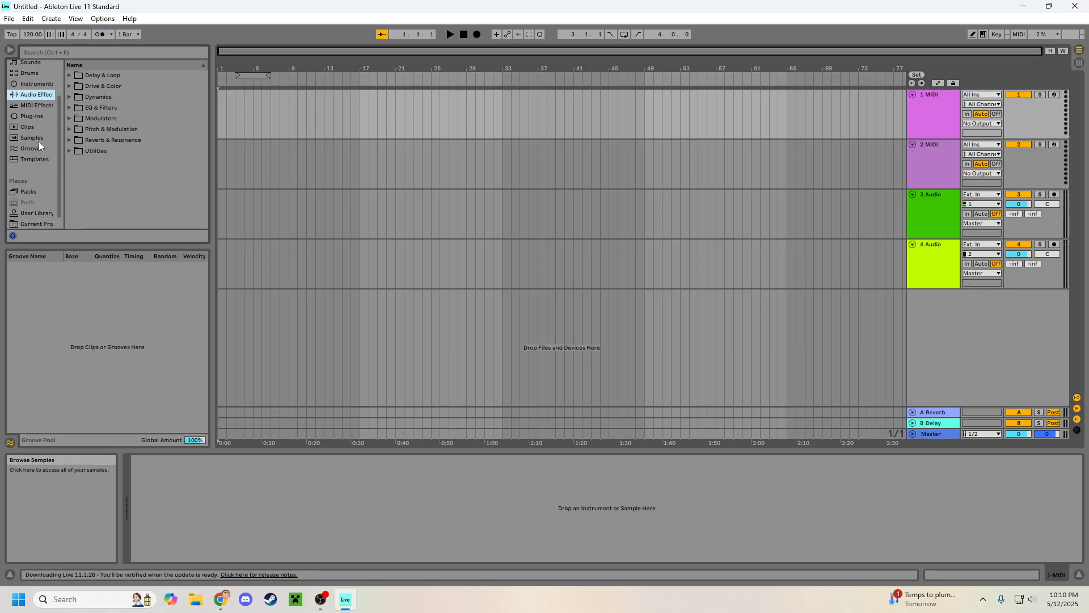
pyautogui.scroll(-1, 39, 141)
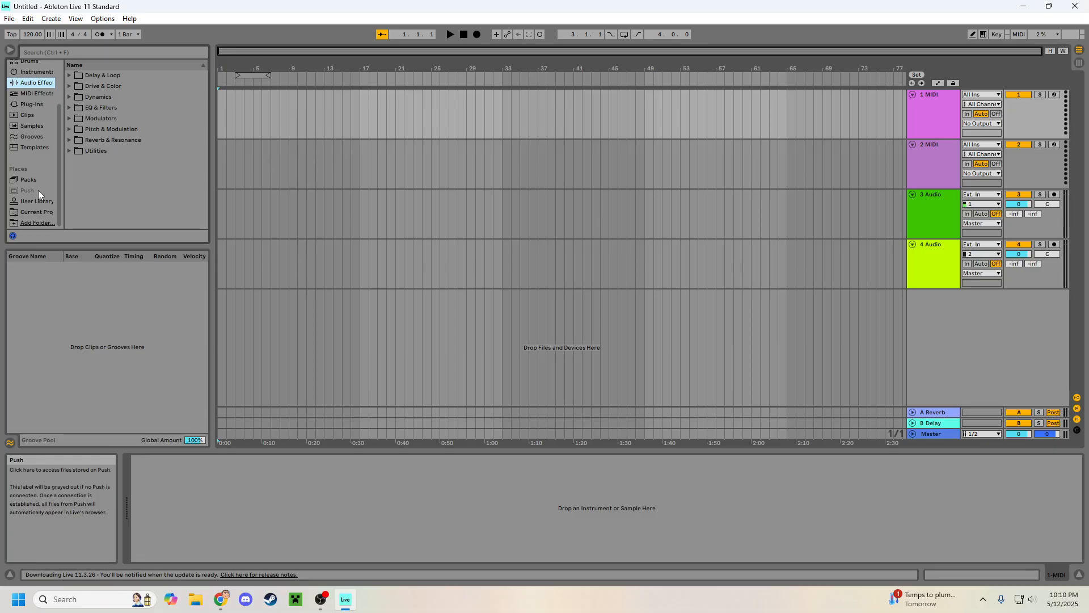
pyautogui.scroll(4, 38, 190)
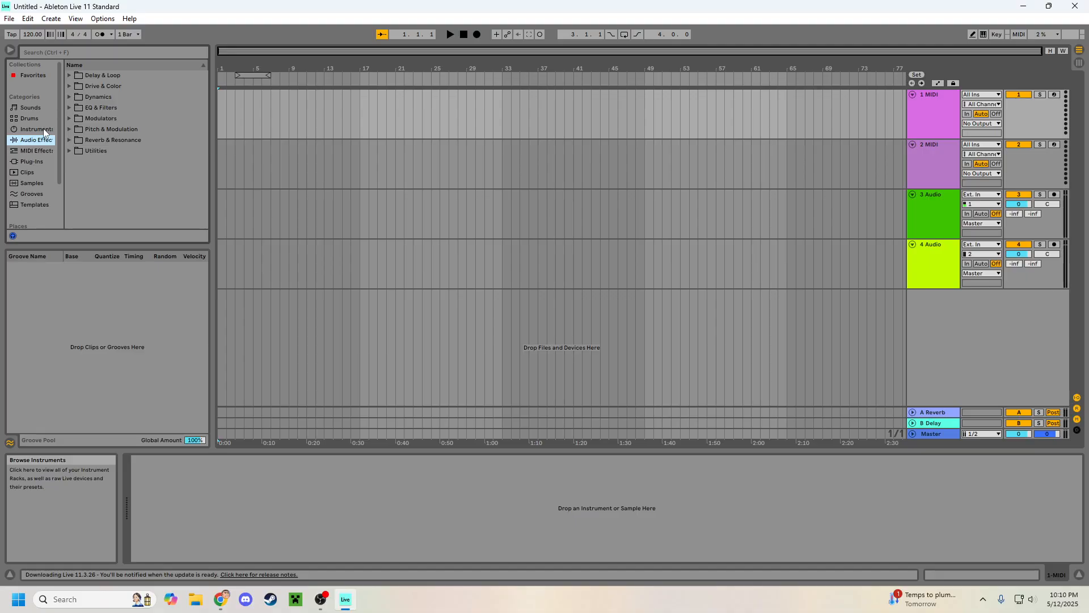
pyautogui.click(44, 131)
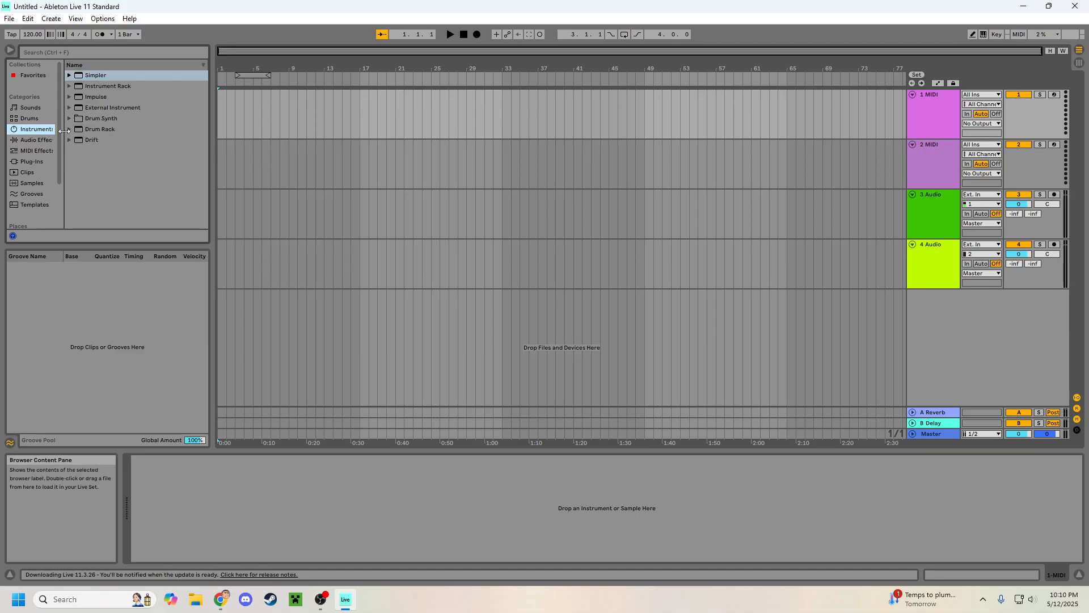
pyautogui.moveTo(62, 130); pyautogui.dragTo(100, 132)
# Step: Load the E-Piano Straight preset from the Instrument Rack's Piano & Keys folder onto the first MIDI track
pyautogui.click(914, 109)
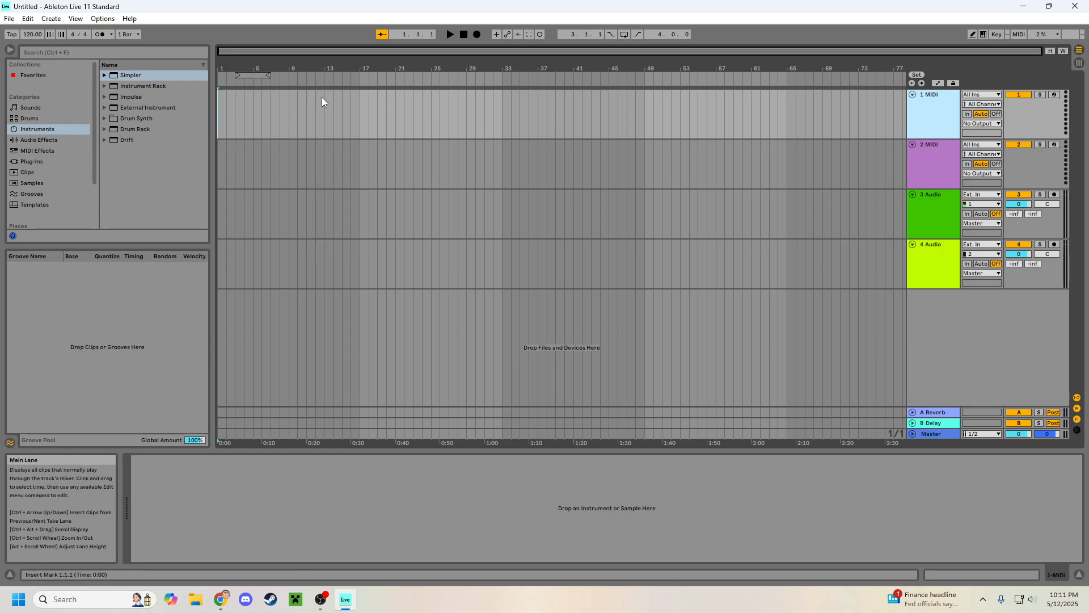
pyautogui.click(104, 86)
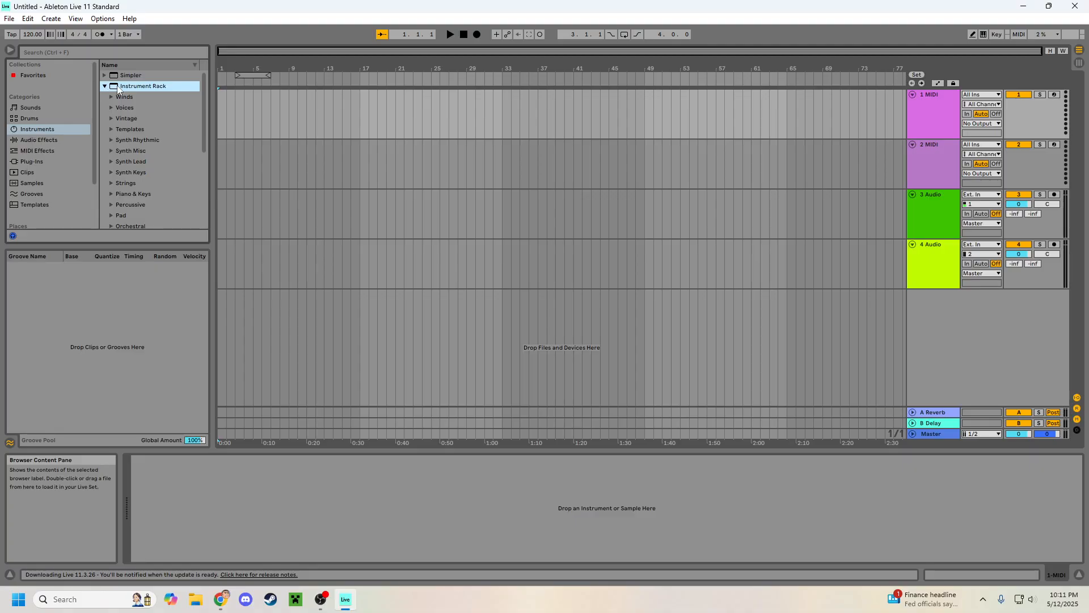
pyautogui.click(111, 195)
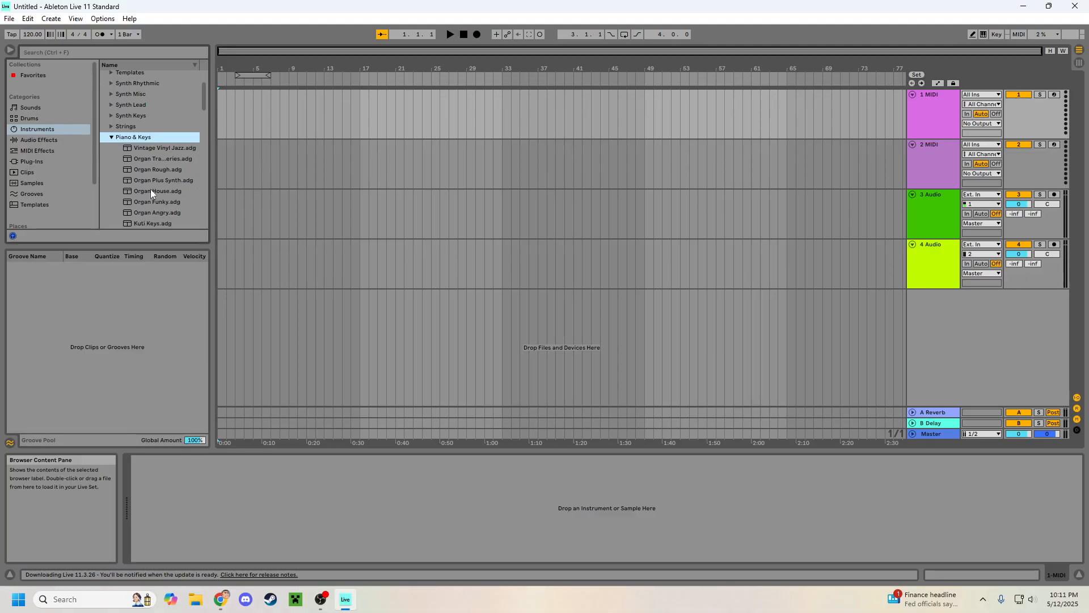
pyautogui.scroll(-10, 151, 191)
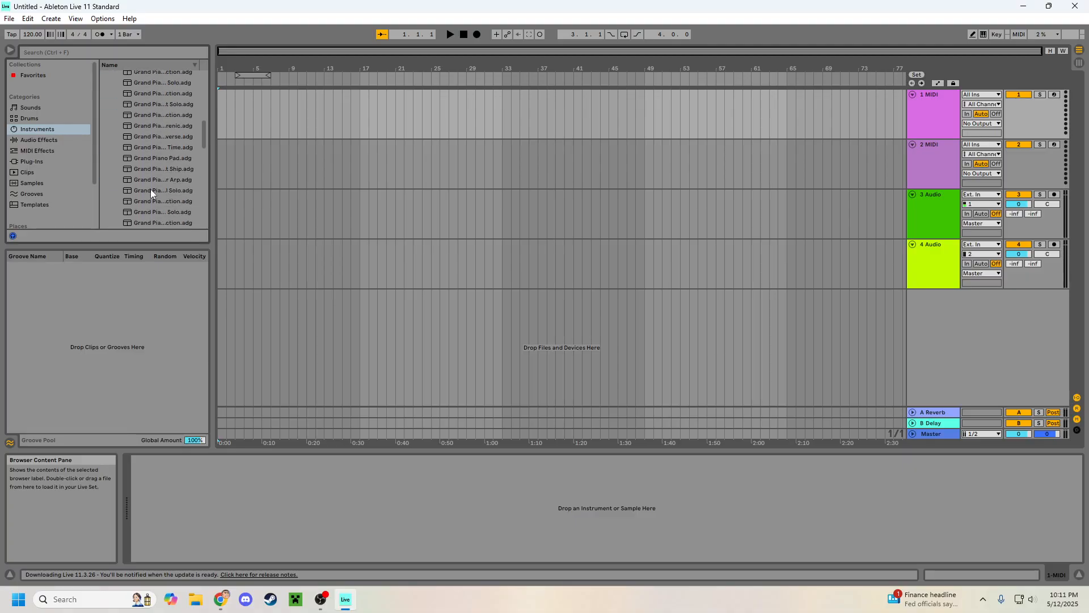
pyautogui.scroll(-5, 151, 193)
pyautogui.scroll(-1, 179, 164)
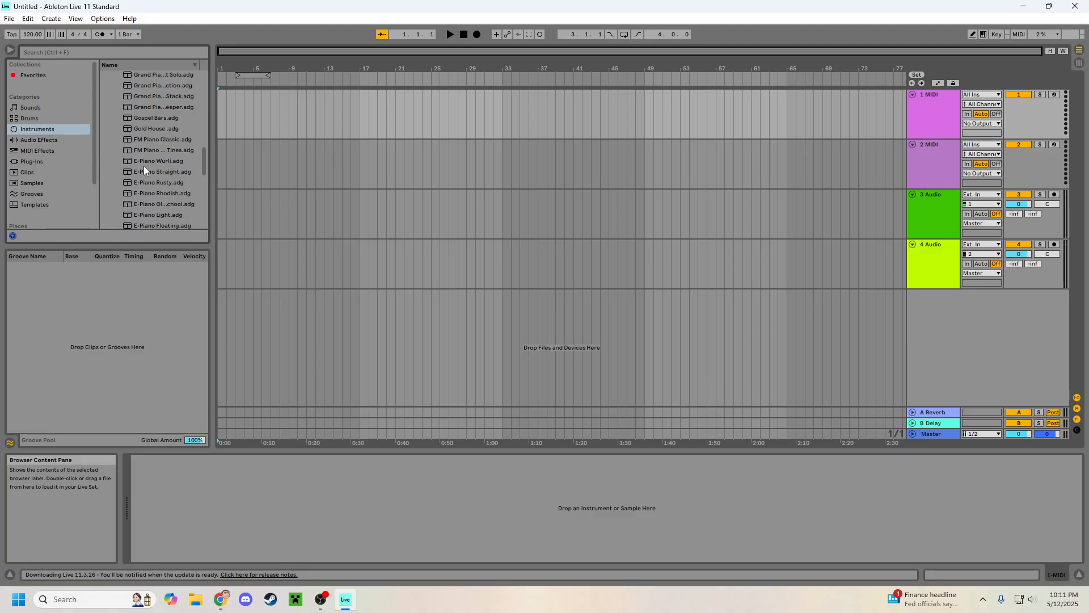
pyautogui.moveTo(144, 172); pyautogui.dragTo(367, 104)
pyautogui.moveTo(713, 93); pyautogui.dragTo(944, 105)
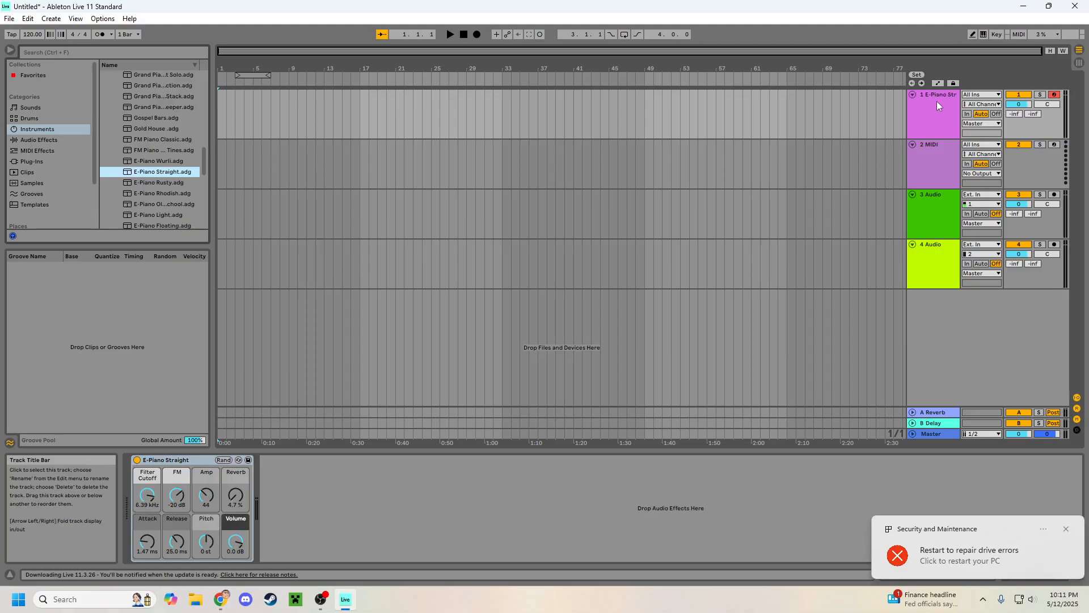
pyautogui.click(938, 101)
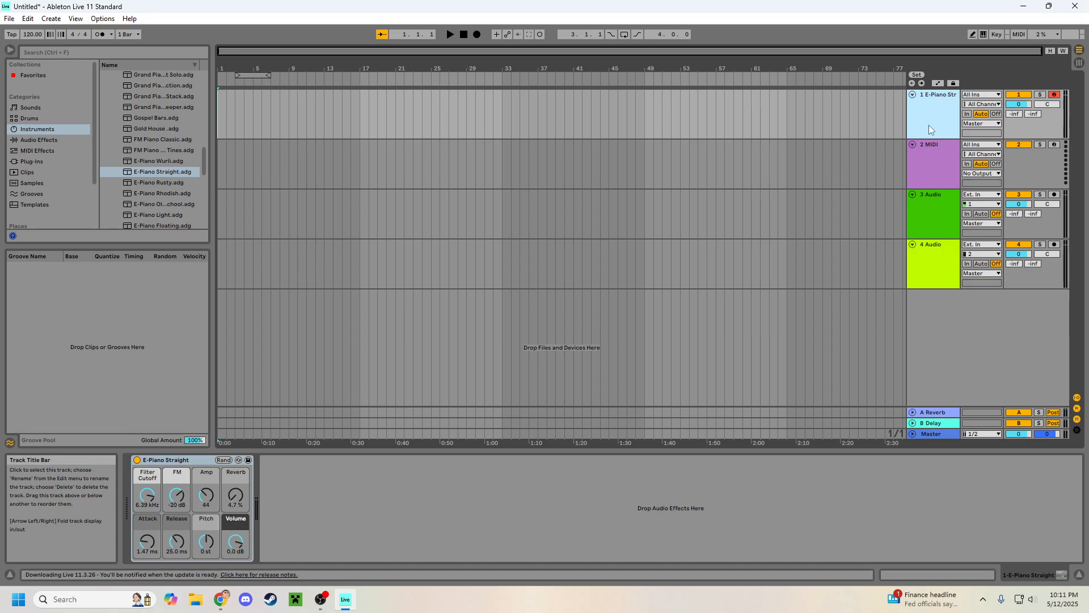
# Step: Turn on the computer MIDI keyboard and switch the E-Piano track's activator off and back on
pyautogui.click(984, 35)
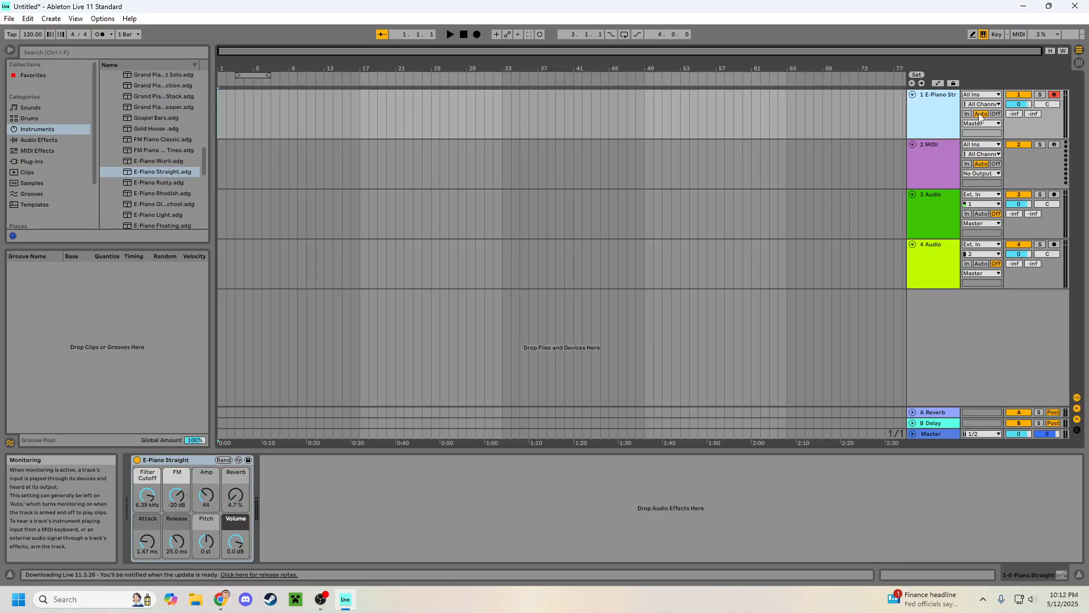
pyautogui.click(1024, 95)
pyautogui.click(1024, 97)
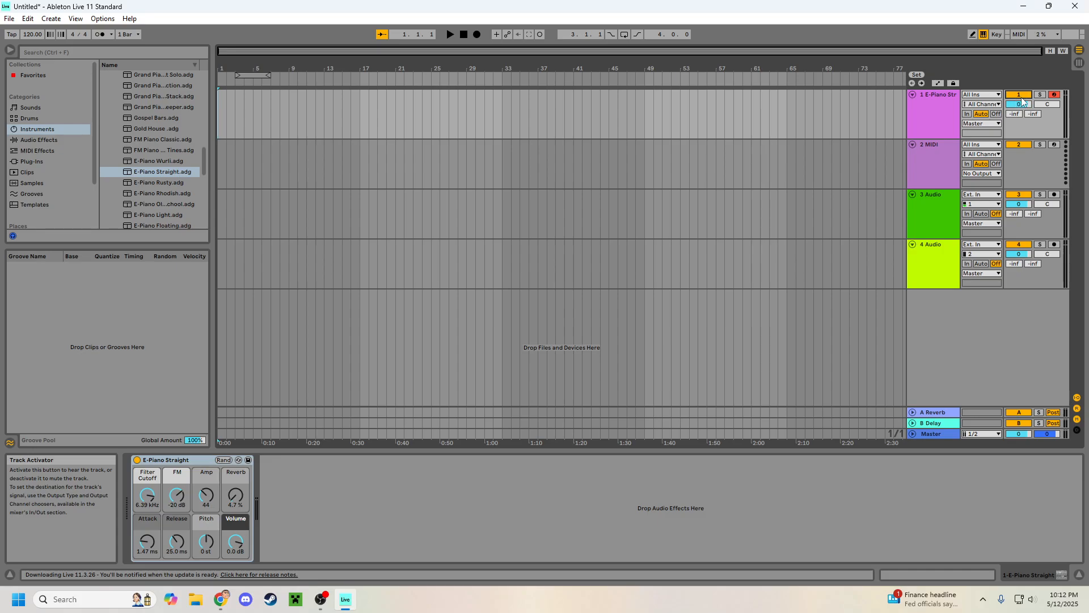
# Step: Toggle record arming on the E-Piano Straight track several times, leaving the track armed
pyautogui.click(1054, 97)
pyautogui.click(1054, 96)
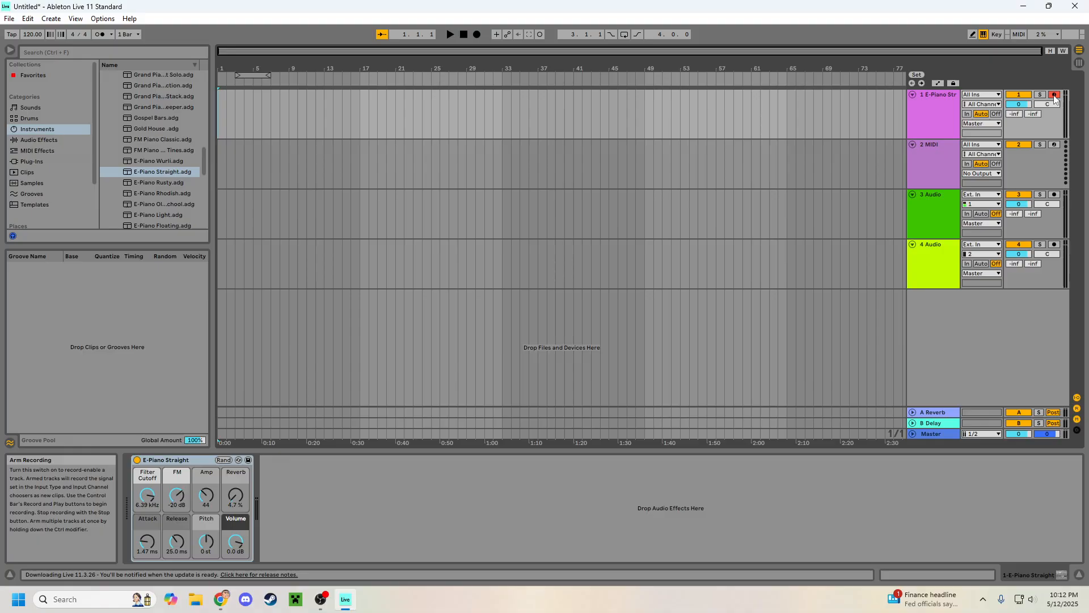
pyautogui.click(1054, 96)
pyautogui.click(1055, 96)
pyautogui.click(1054, 95)
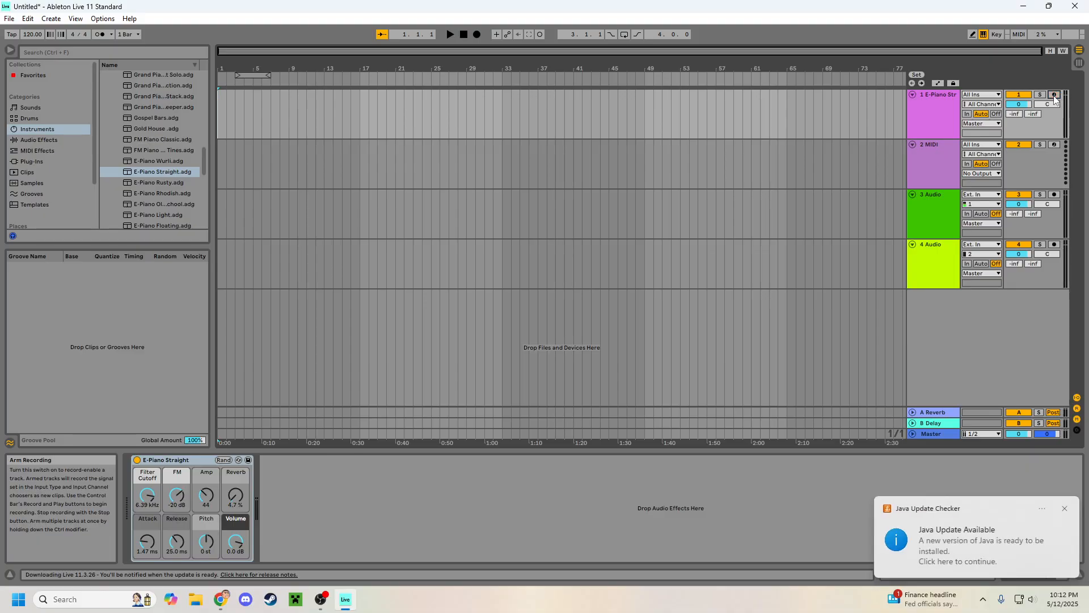
pyautogui.click(932, 100)
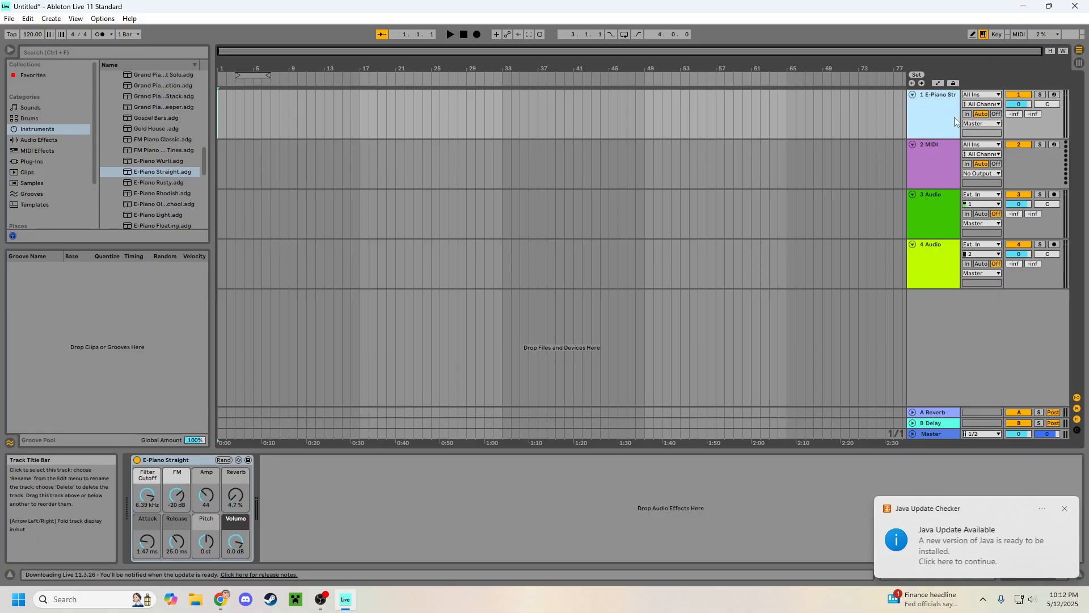
pyautogui.click(1054, 95)
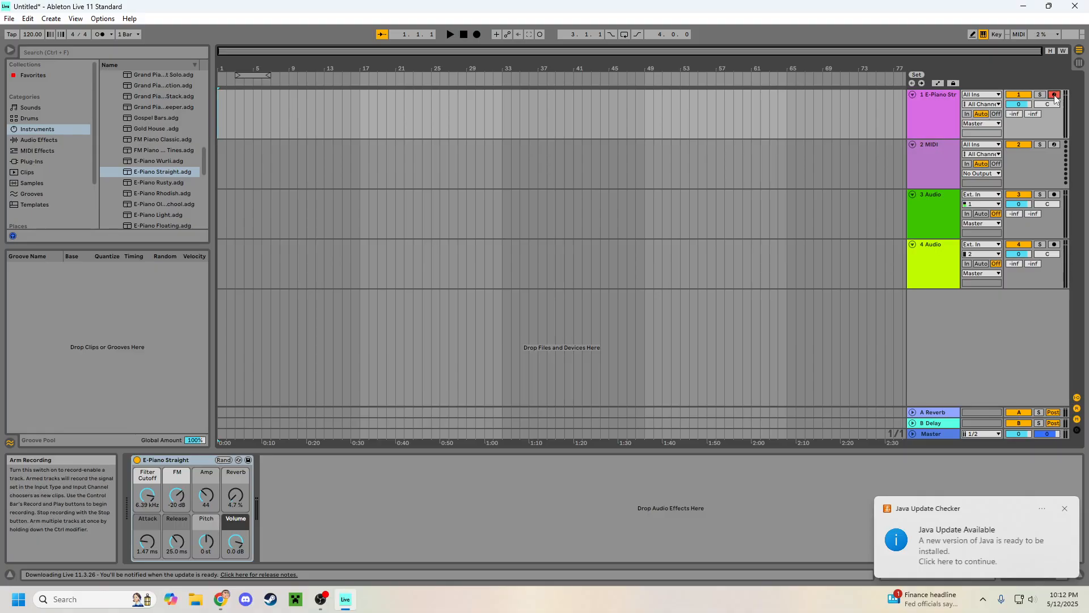
# Step: Select the E-Piano Straight track and play the same test note three times with the computer MIDI keyboard
pyautogui.click(951, 106)
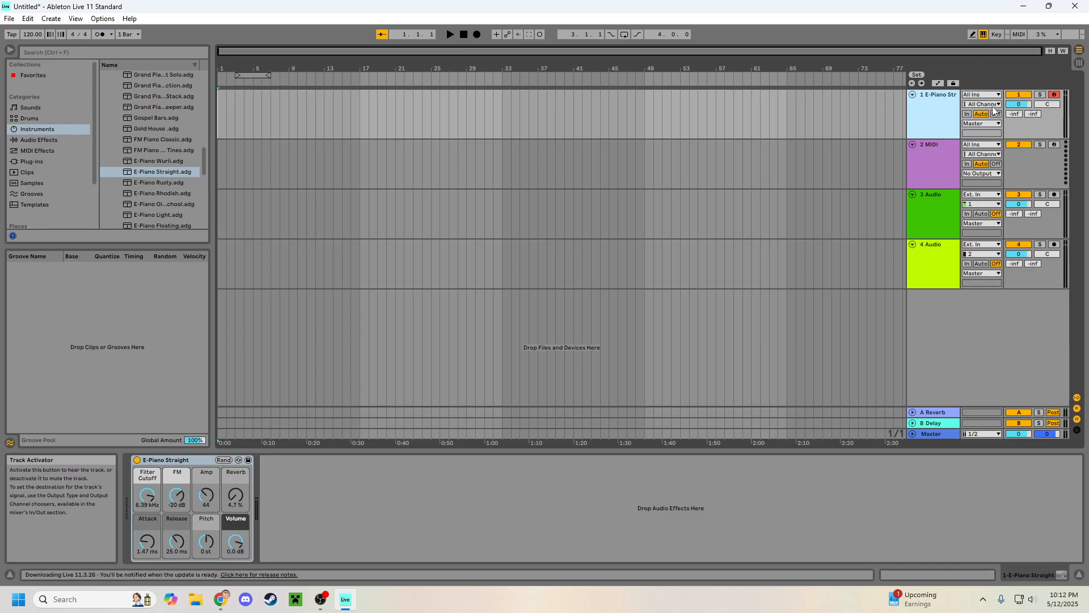
pyautogui.click(1032, 121)
pyautogui.click(937, 128)
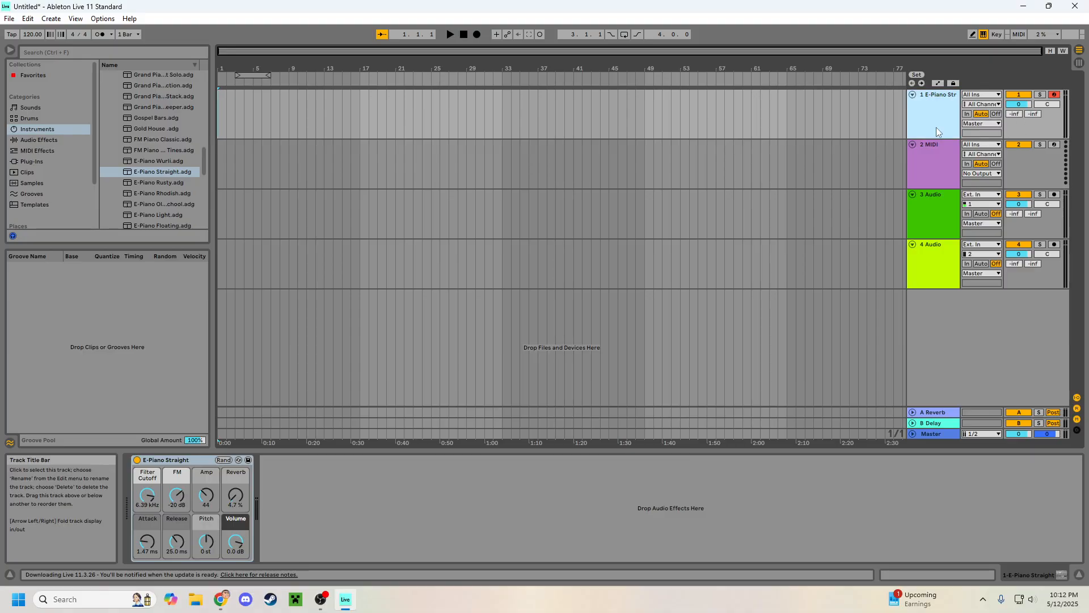
pyautogui.press('a')
pyautogui.press('a')
pyautogui.press('a')
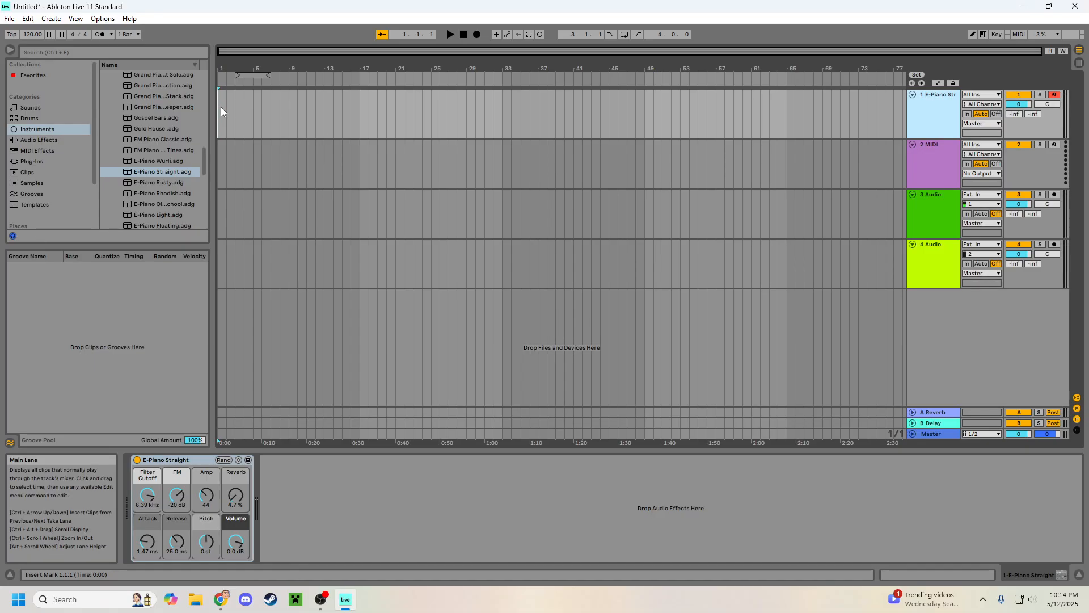
pyautogui.hotkey('ctrl', 'z')
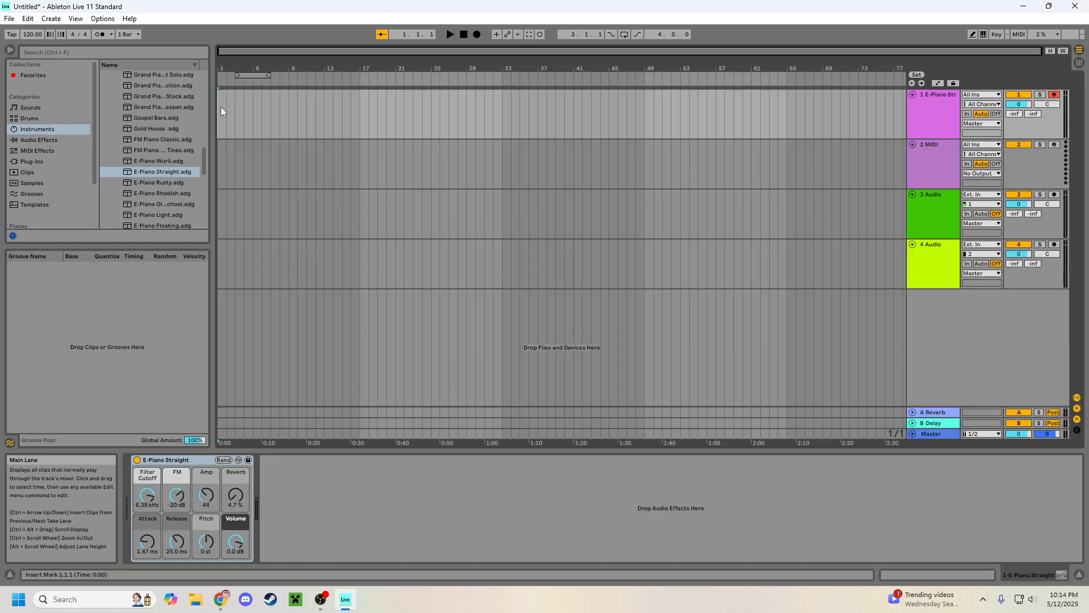
pyautogui.hotkey('ctrl', 'y')
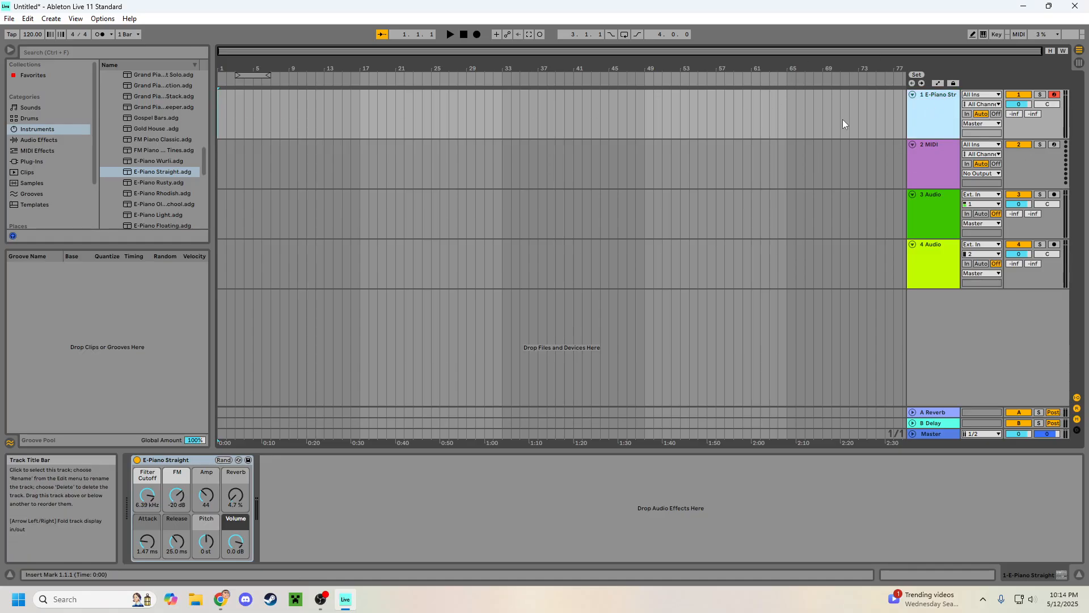
pyautogui.click(223, 113)
pyautogui.hotkey('ctrl', 'z')
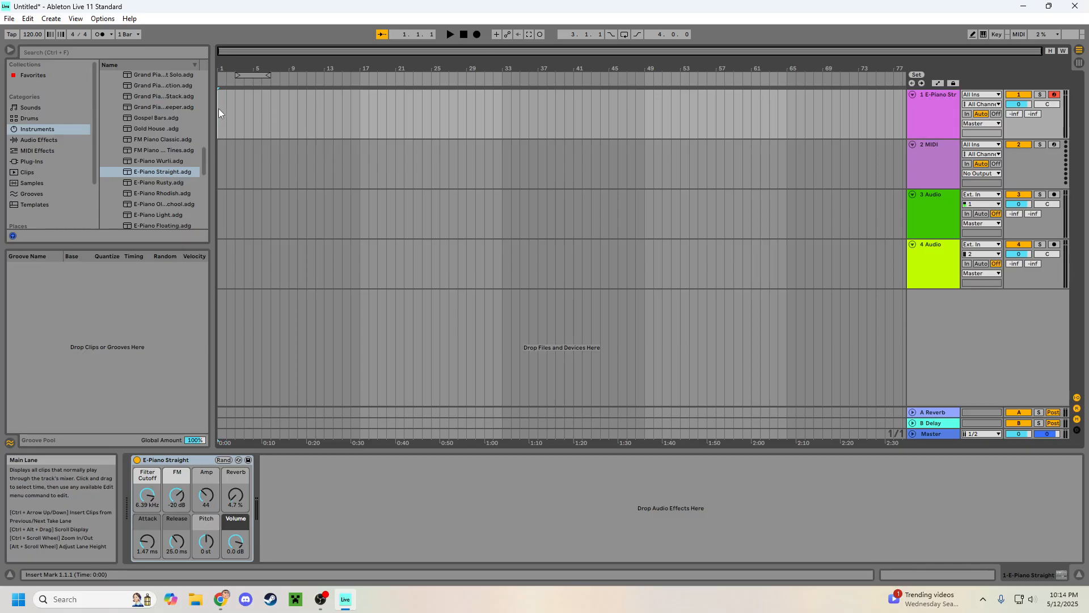
pyautogui.click(942, 118)
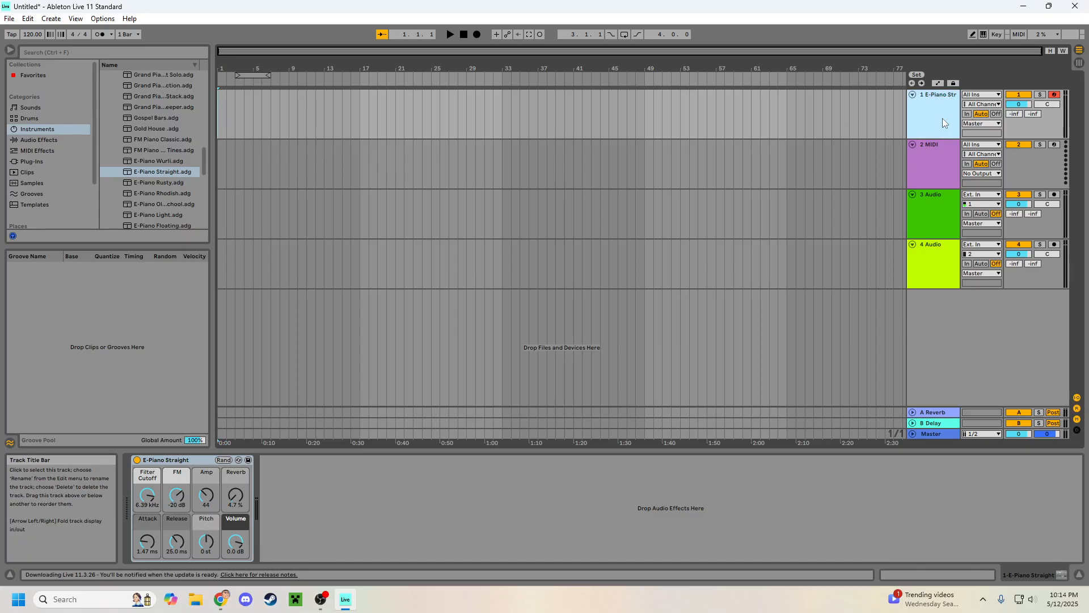
pyautogui.click(223, 105)
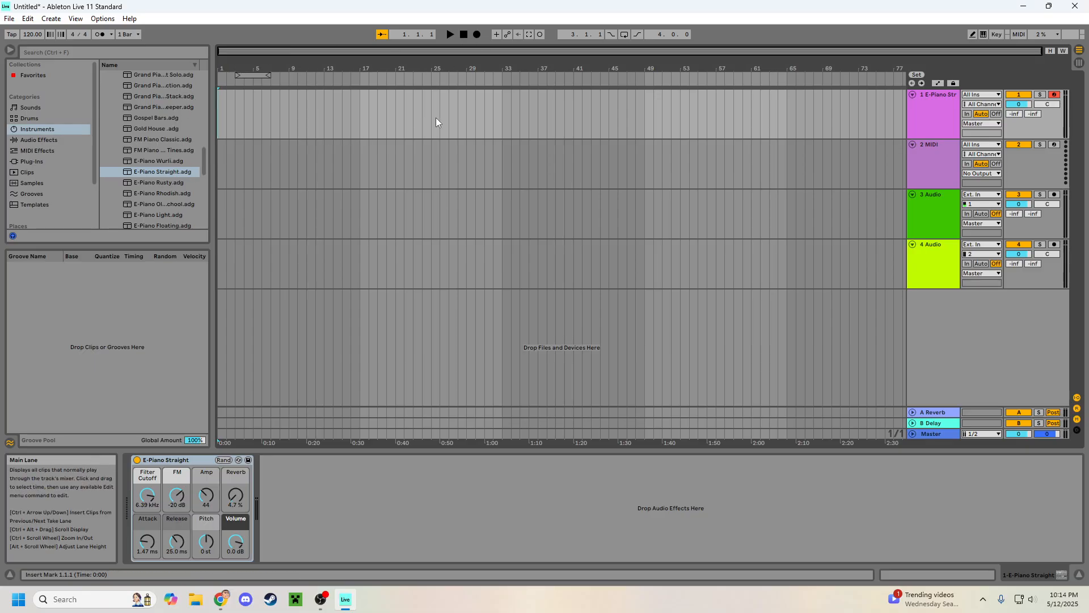
pyautogui.doubleClick(928, 111)
pyautogui.doubleClick(928, 112)
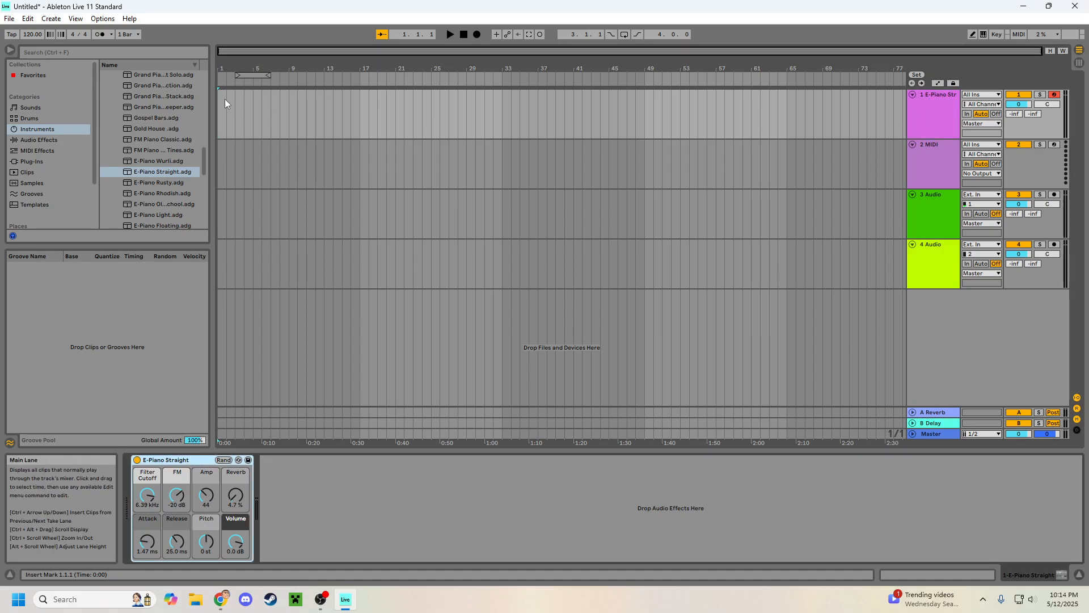
pyautogui.hotkey('ctrl', 'shift', 'm')
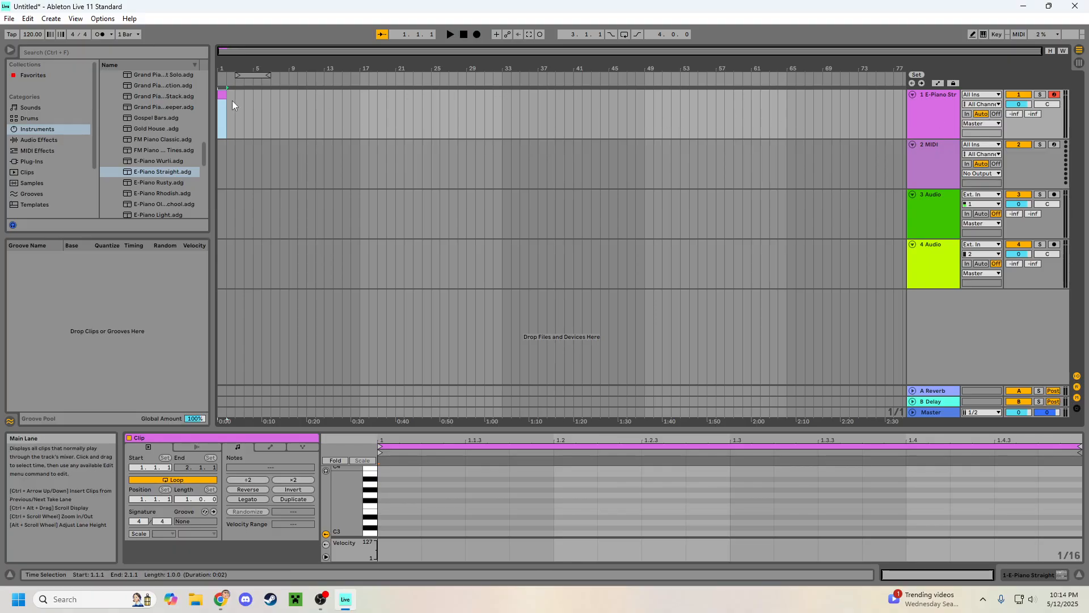
pyautogui.press('Delete')
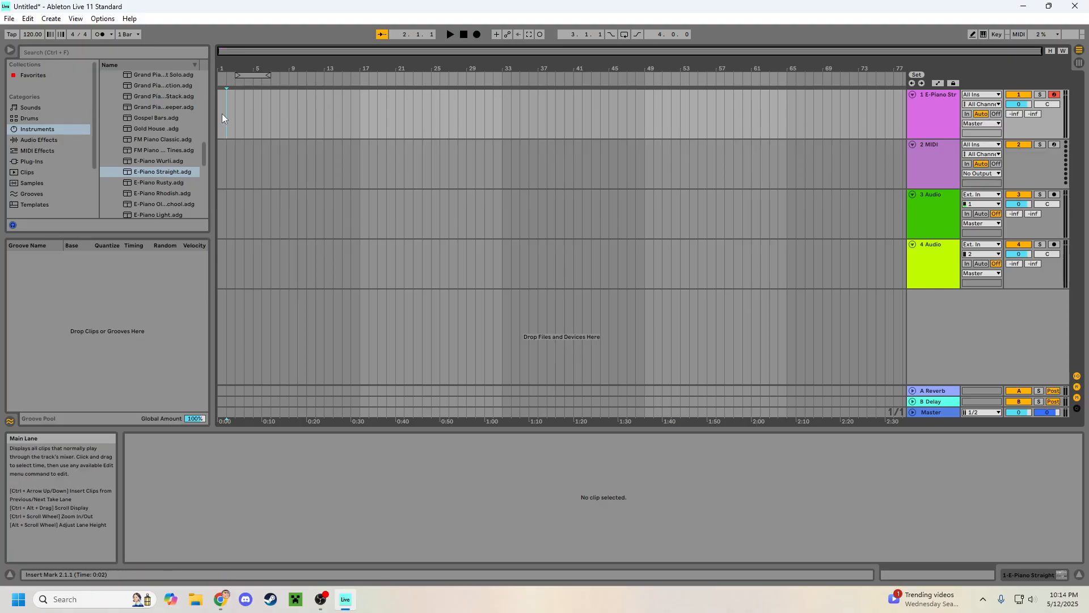
pyautogui.hotkey('ctrl', 'z')
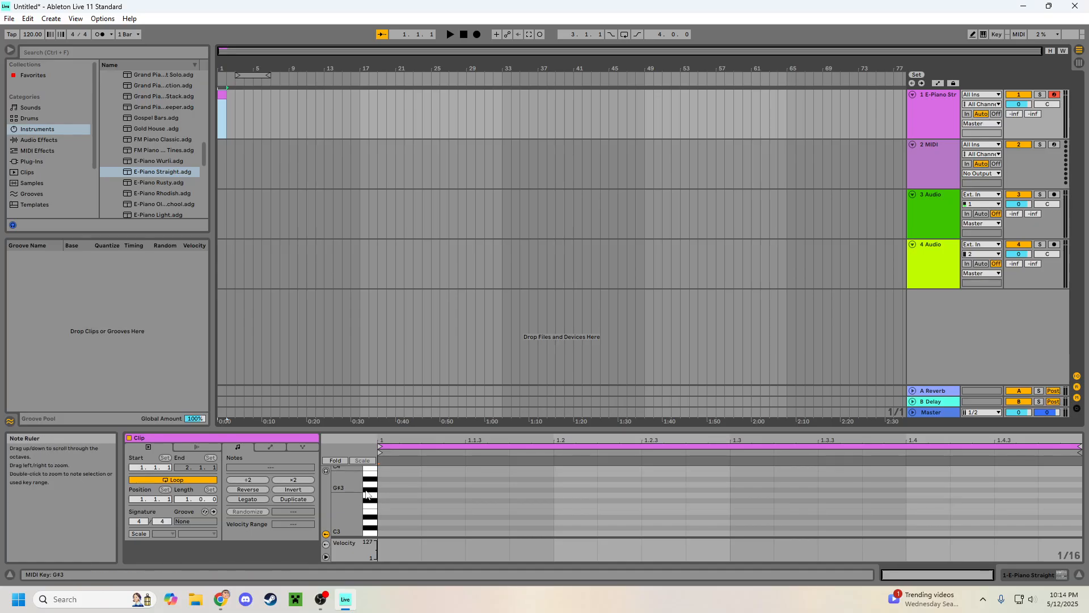
pyautogui.press('Delete')
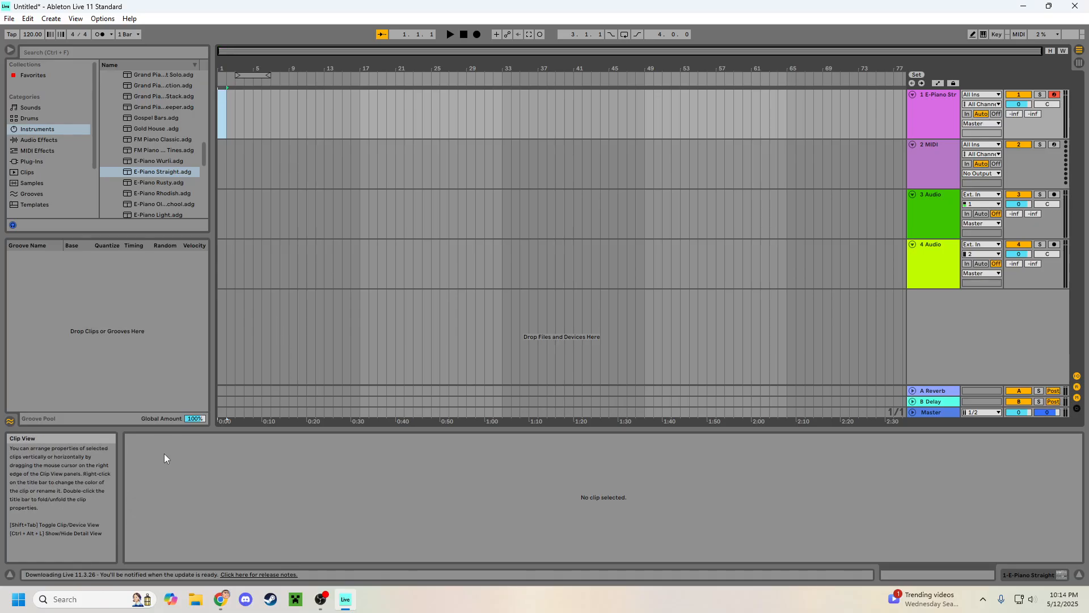
# Step: Insert an empty one-bar MIDI clip at bar 1 of the E-Piano Straight track and audition a key in its piano roll
pyautogui.hotkey('ctrl', 'shift', 'm')
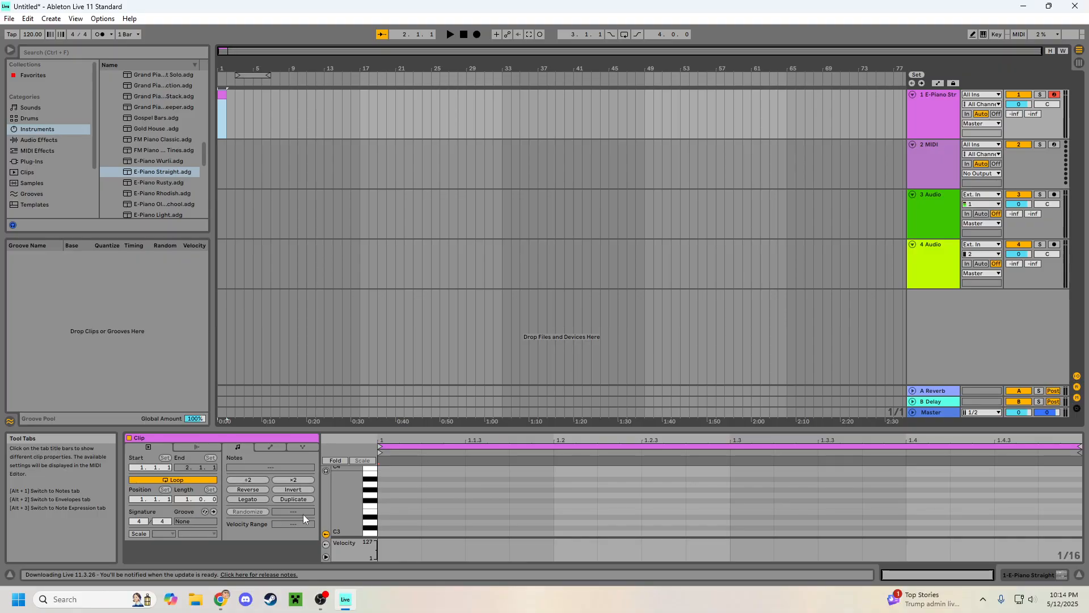
pyautogui.click(372, 500)
pyautogui.scroll(4, 372, 500)
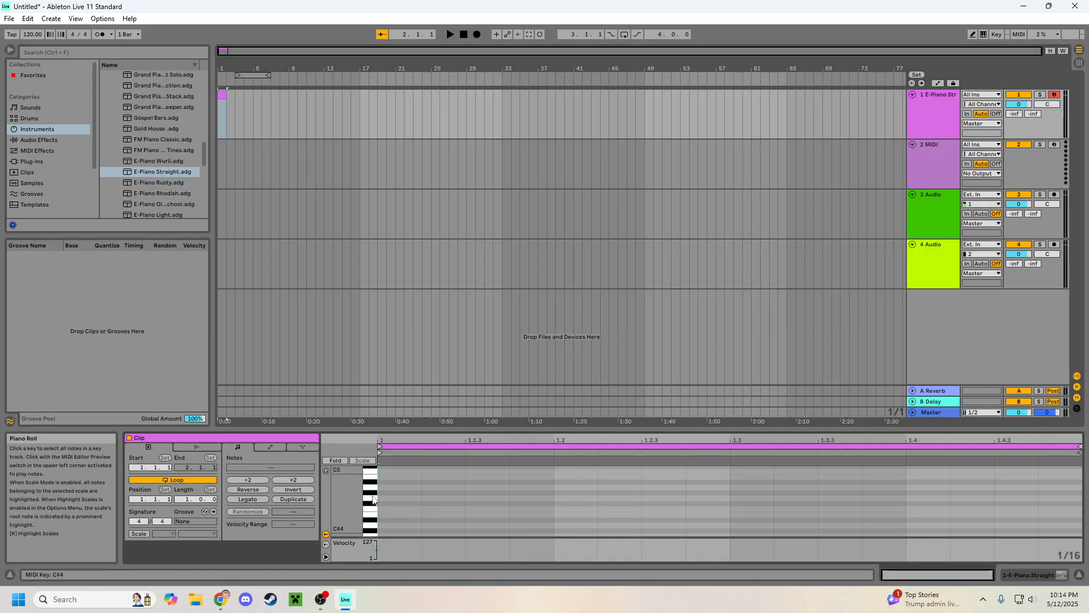
pyautogui.scroll(-4, 373, 500)
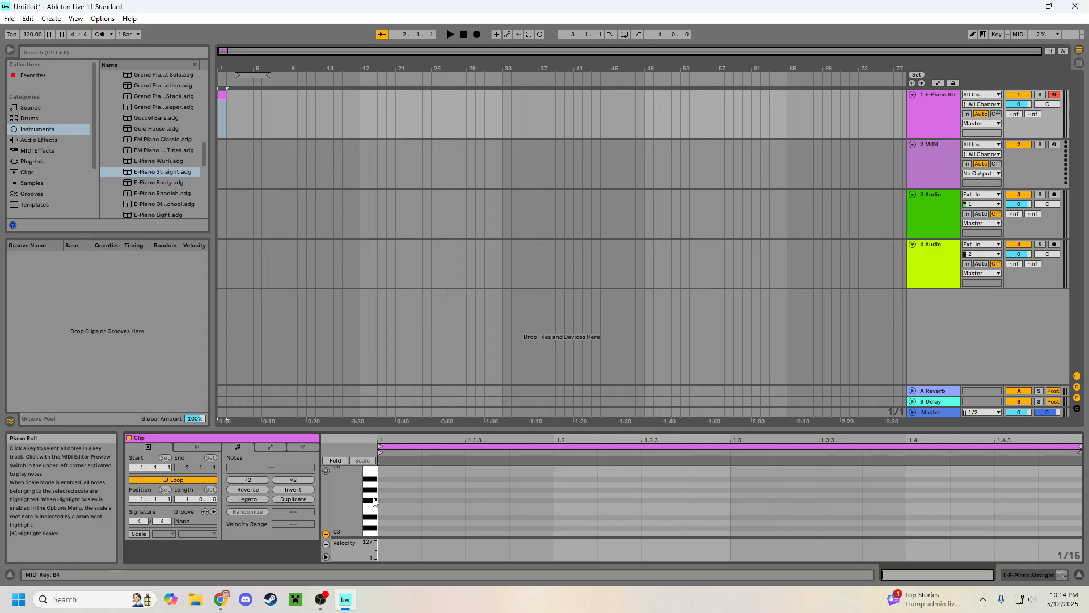
pyautogui.scroll(-4, 373, 502)
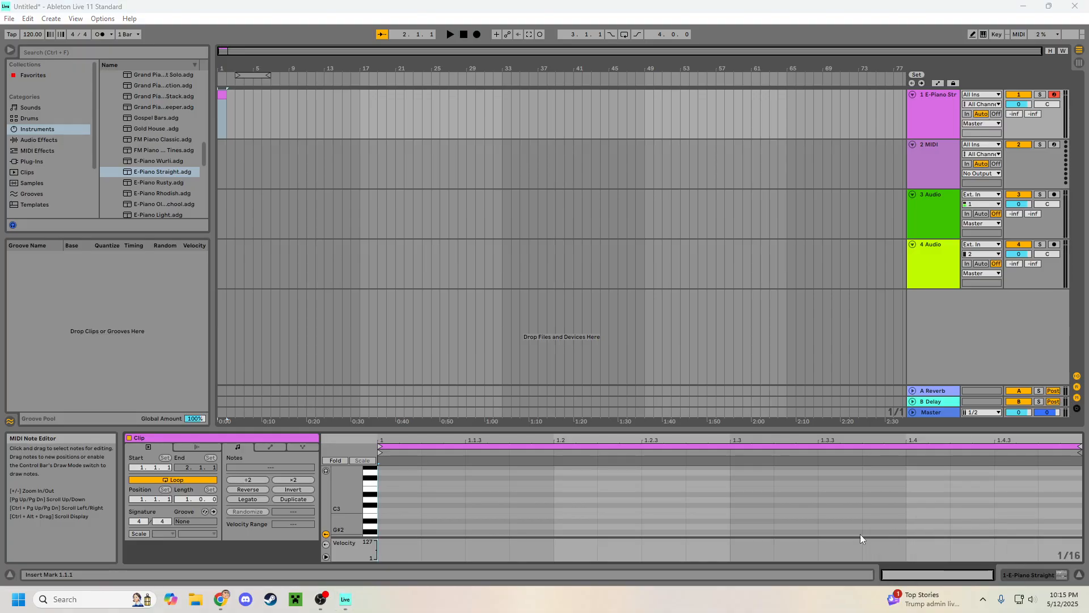
# Step: Add a C3 sixteenth note at the start of the clip and delete it again
pyautogui.doubleClick(393, 509)
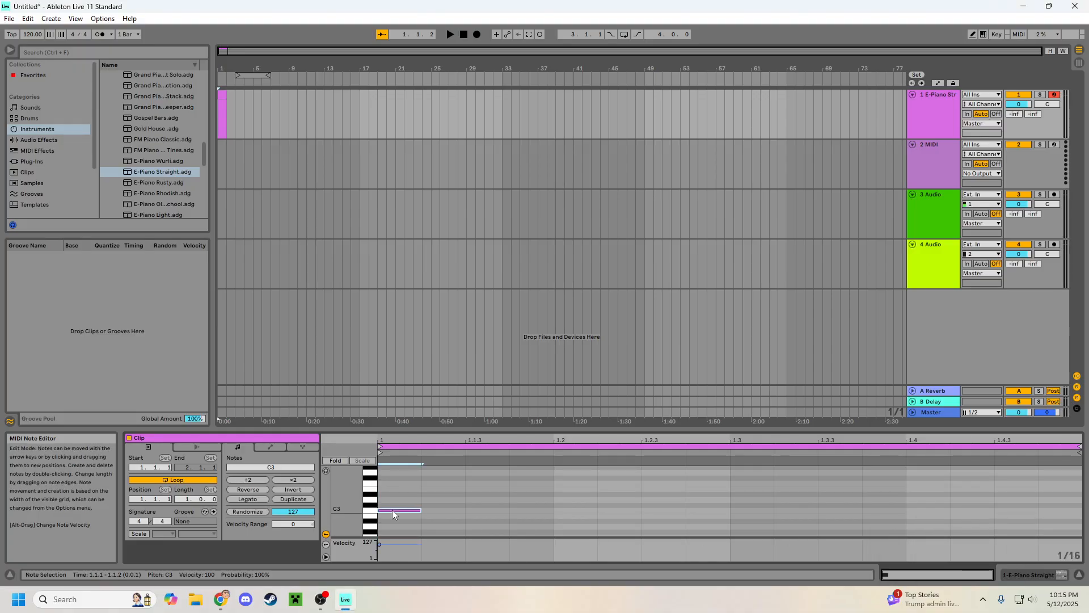
pyautogui.doubleClick(399, 509)
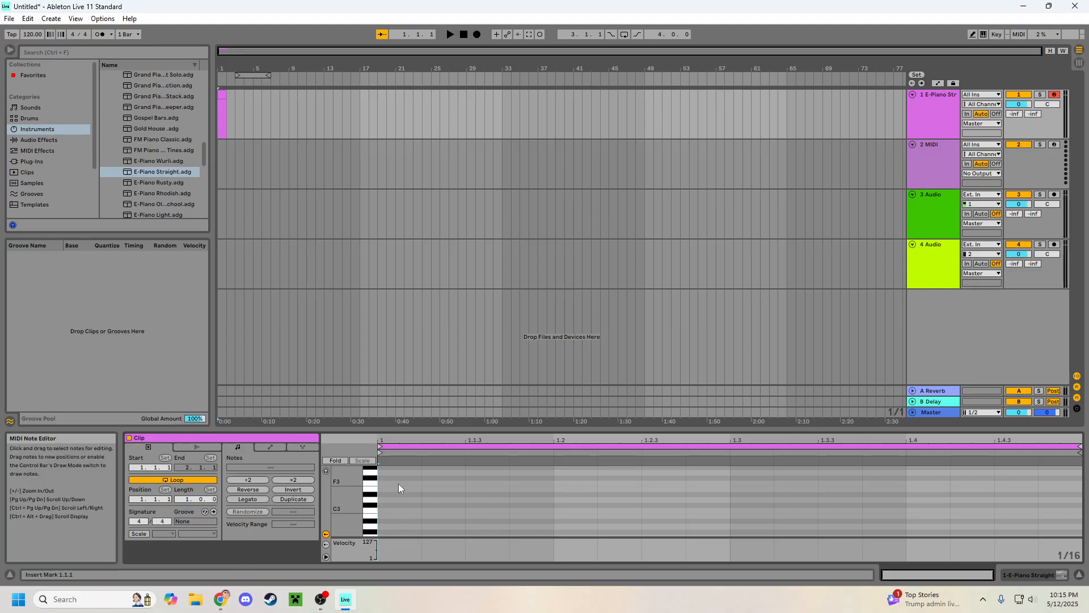
pyautogui.scroll(5, 393, 505)
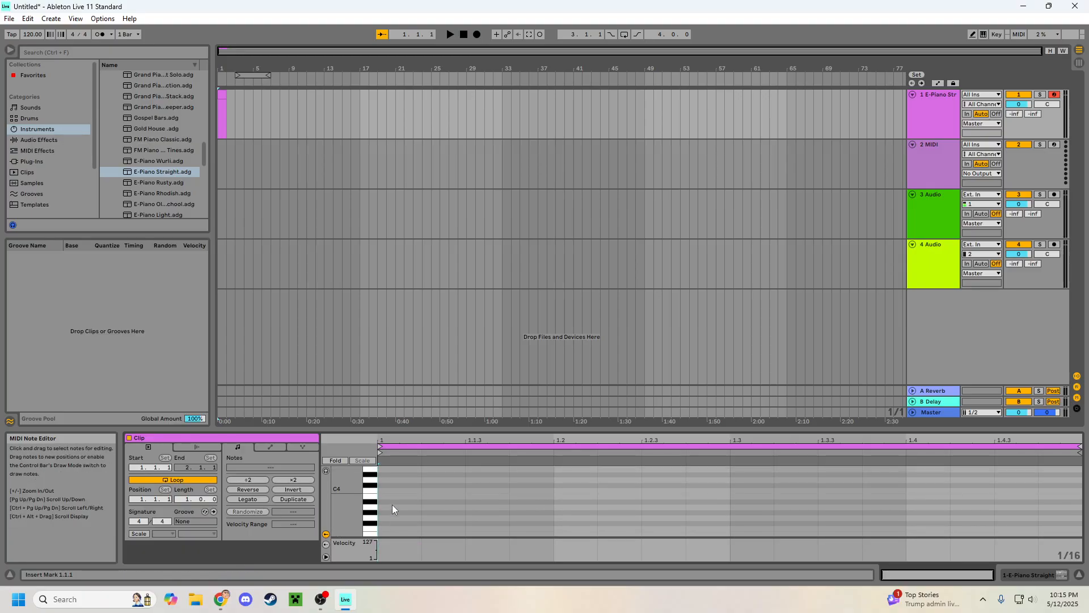
# Step: Turn on the computer MIDI keyboard and play a test note on the E-Piano Straight track
pyautogui.click(981, 33)
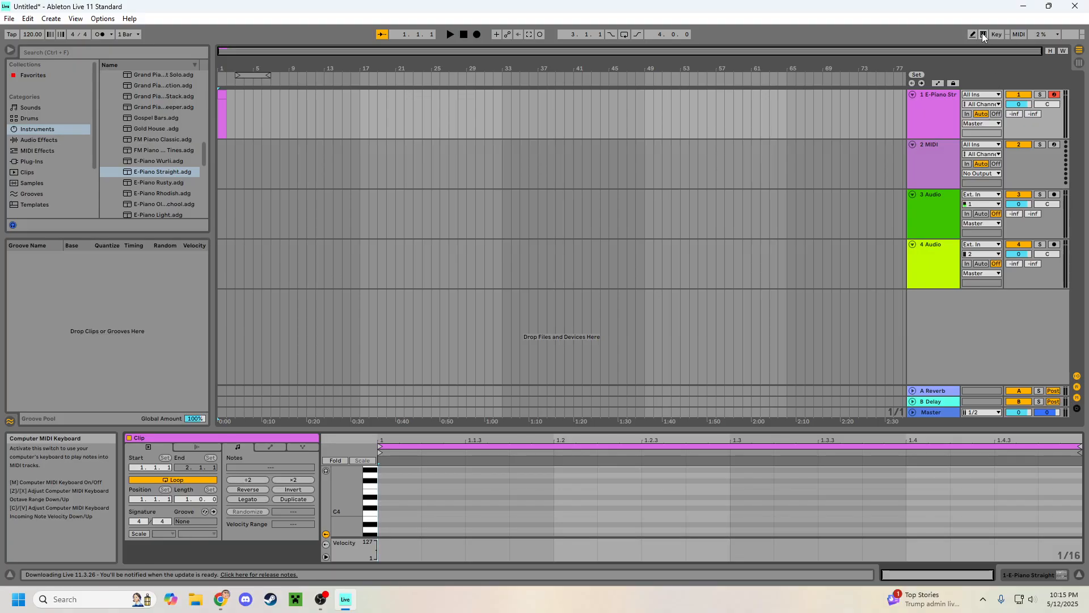
pyautogui.click(942, 108)
pyautogui.press('a')
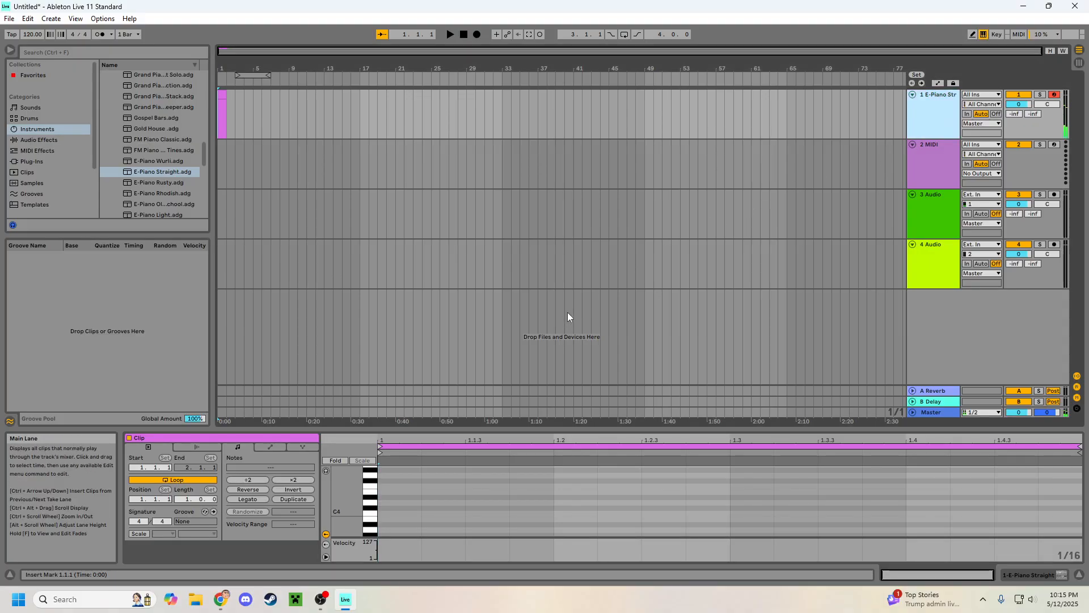
# Step: Add an F3 sixteenth note at the very start of the MIDI clip
pyautogui.click(391, 508)
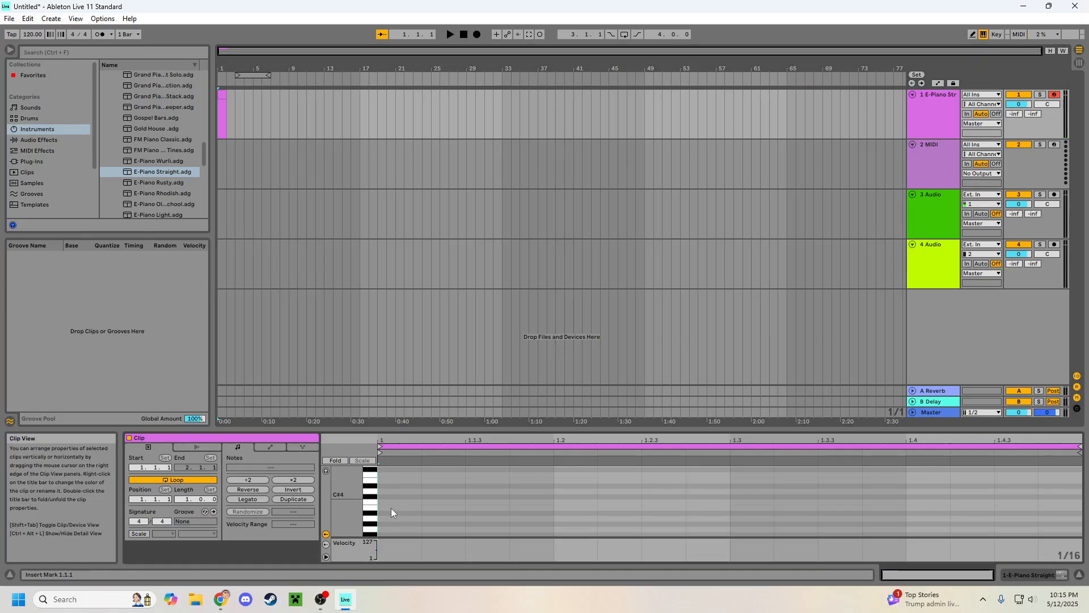
pyautogui.scroll(-1, 390, 509)
pyautogui.scroll(-3, 383, 498)
pyautogui.scroll(-2, 383, 498)
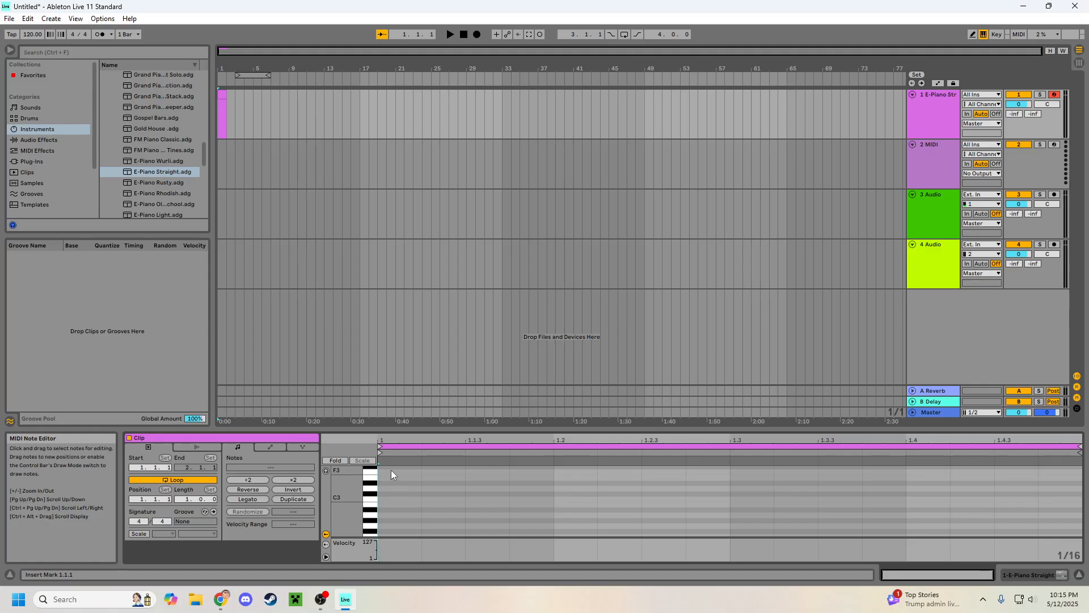
pyautogui.doubleClick(391, 471)
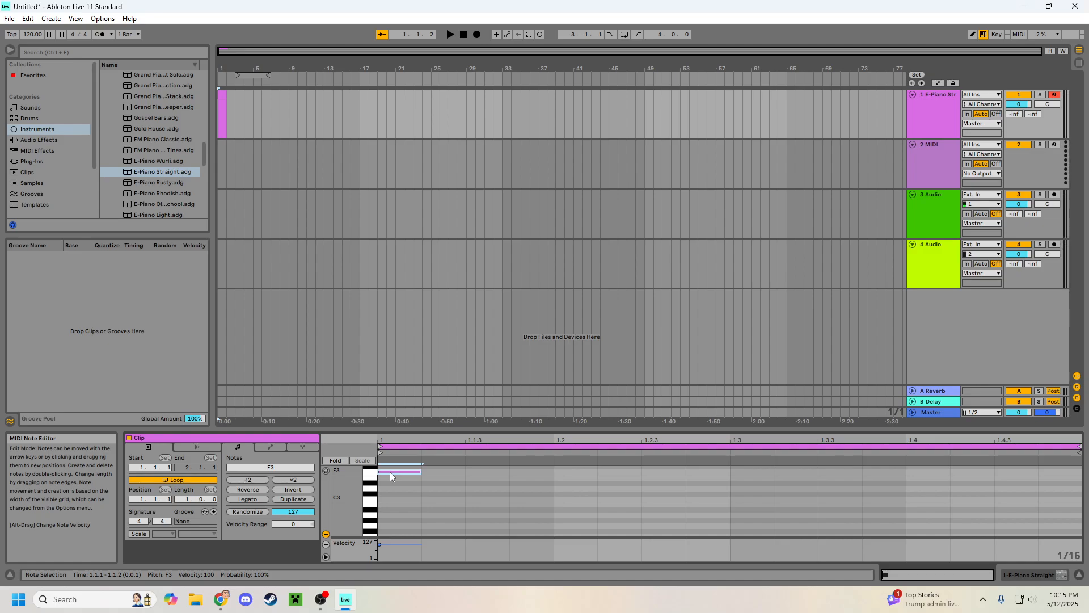
pyautogui.scroll(3, 390, 472)
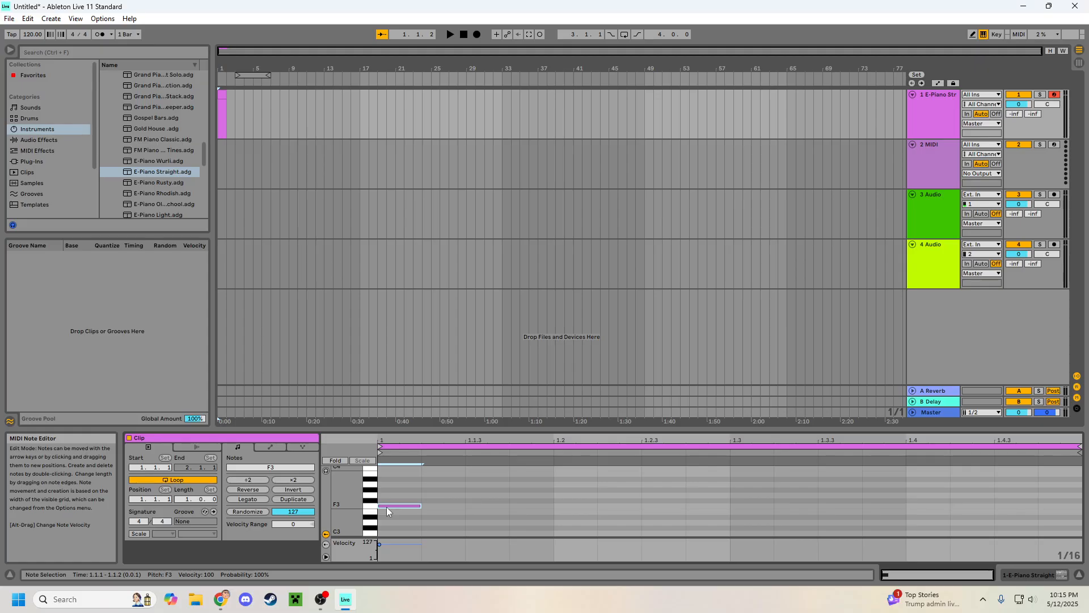
# Step: Select the E-Piano Straight track and play the clip from the start three times, stopping after each pass
pyautogui.click(939, 109)
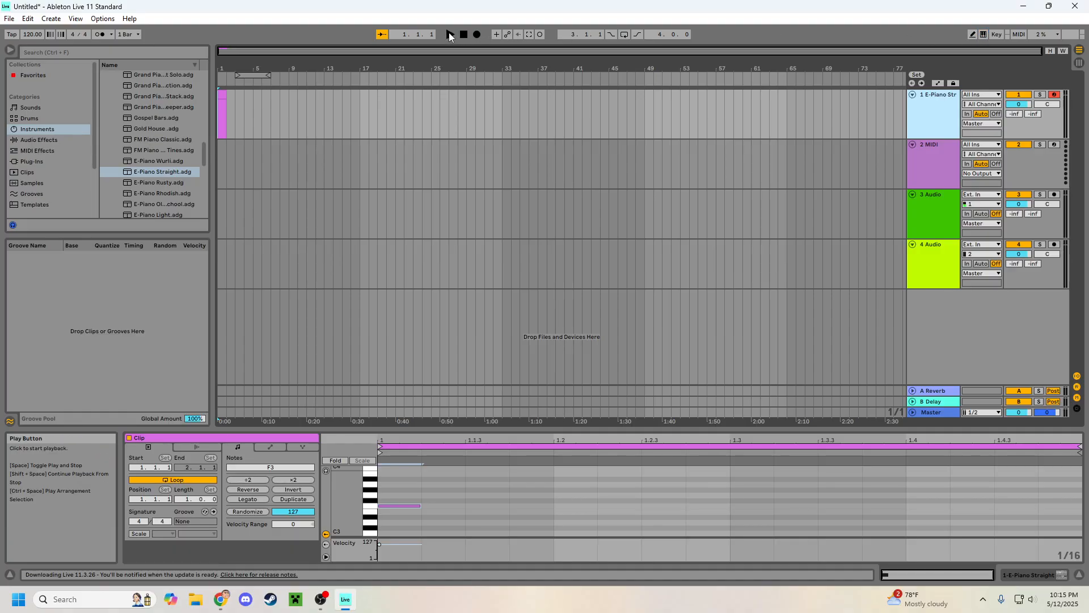
pyautogui.click(450, 35)
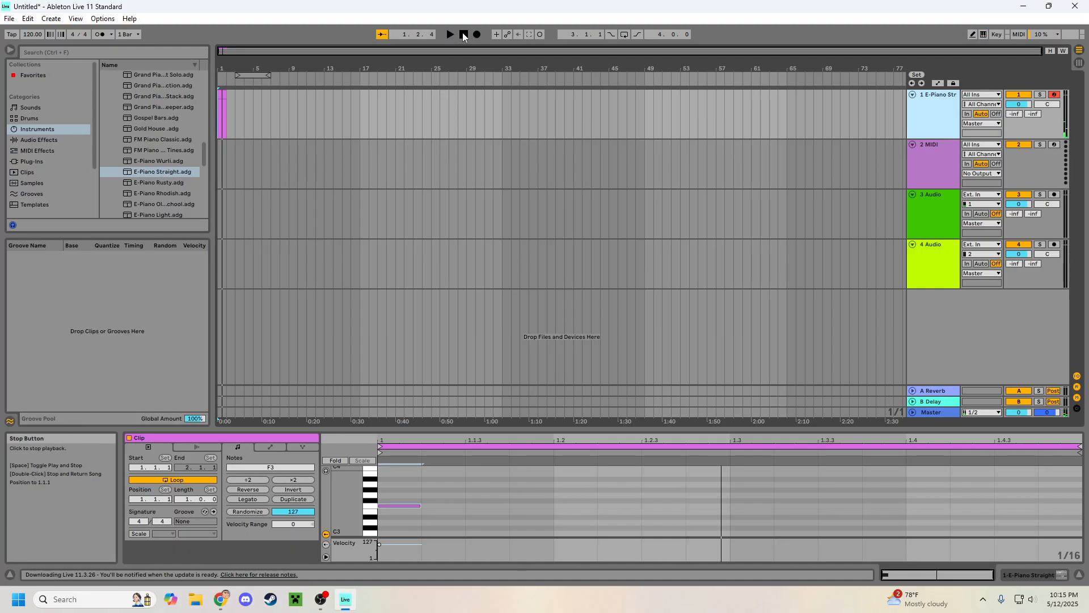
pyautogui.click(463, 34)
pyautogui.click(449, 35)
pyautogui.doubleClick(466, 35)
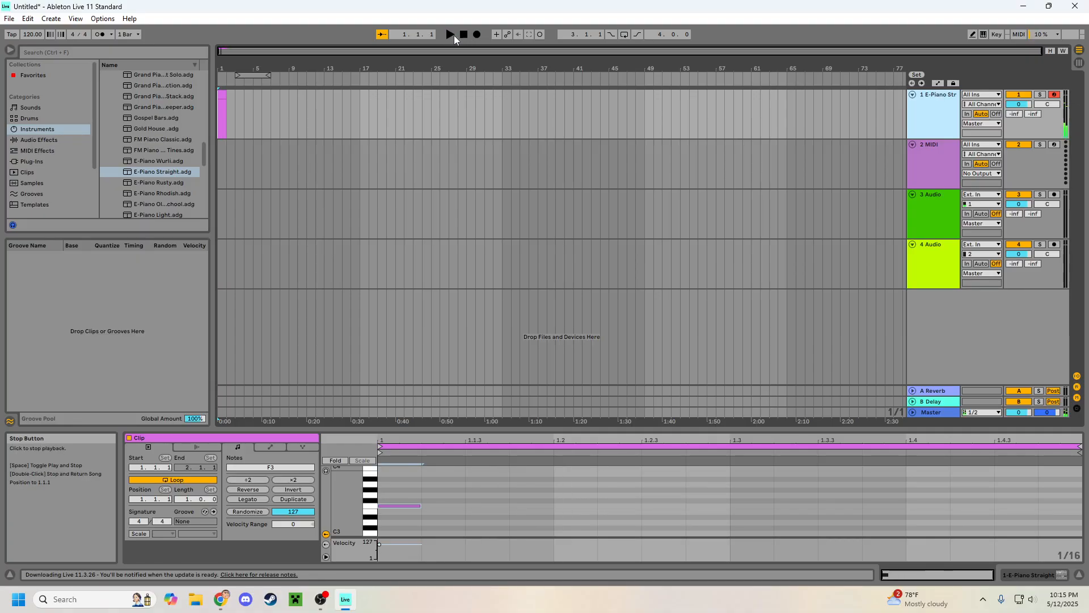
pyautogui.click(451, 36)
pyautogui.click(464, 36)
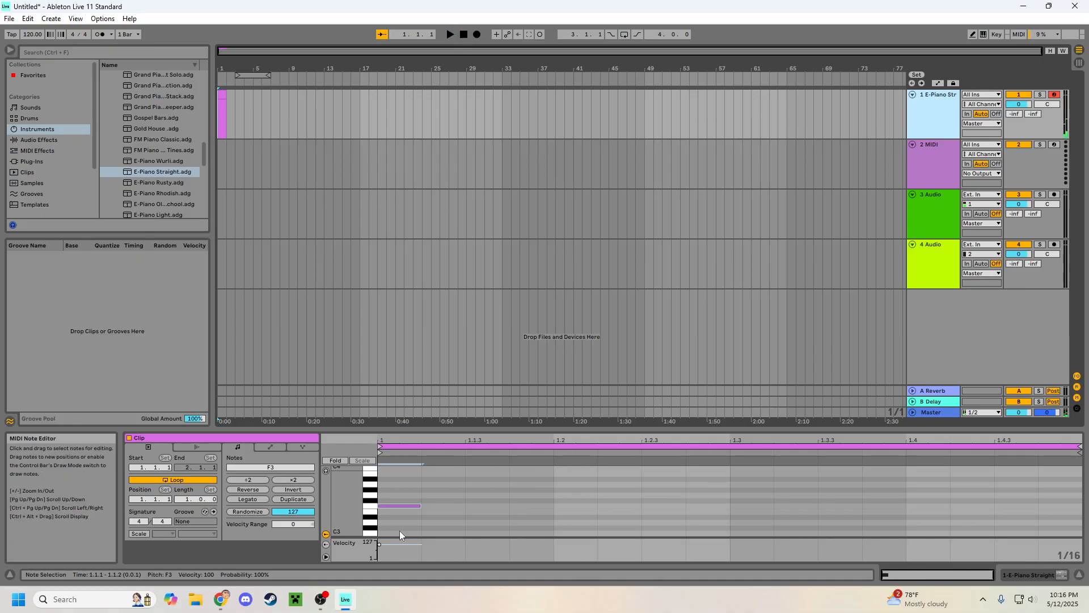
# Step: Add G3 and A3 sixteenth notes directly after the opening F3 note and play the clip back from the start
pyautogui.doubleClick(435, 495)
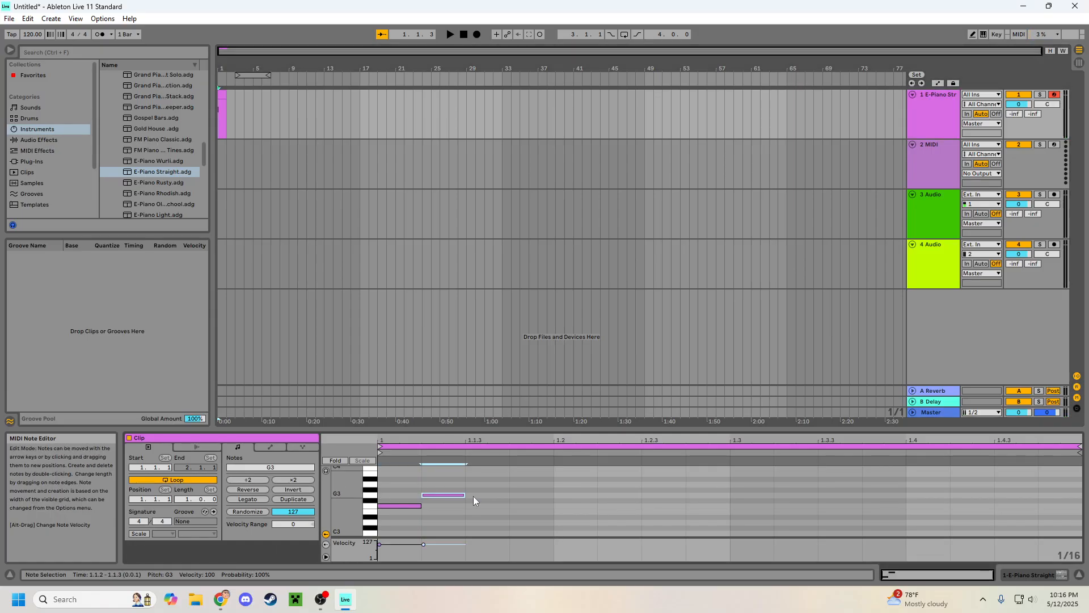
pyautogui.doubleClick(497, 484)
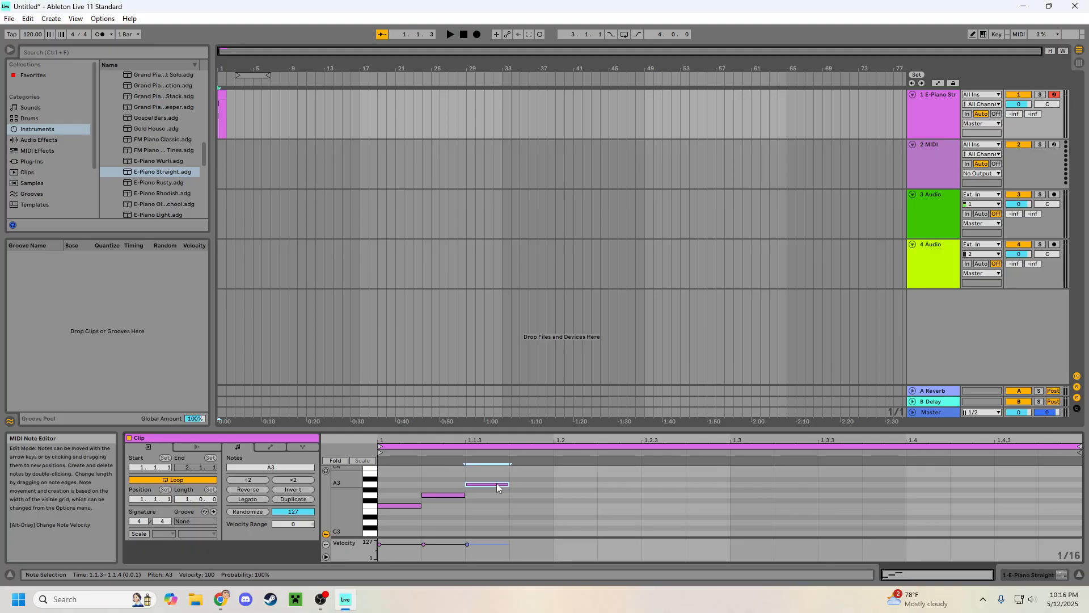
pyautogui.click(450, 35)
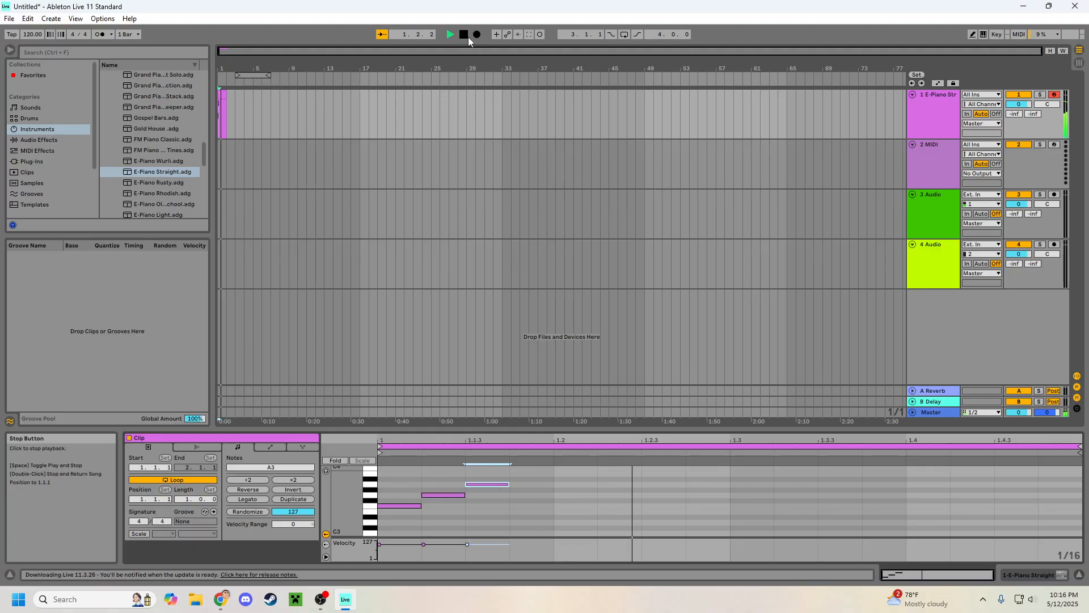
pyautogui.doubleClick(467, 36)
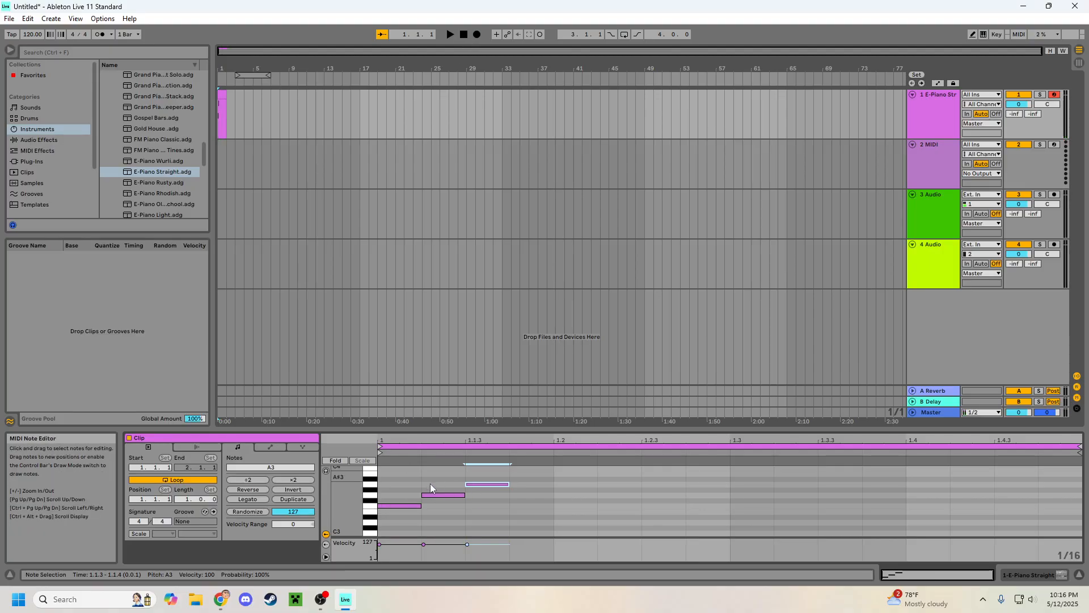
# Step: Extend the melody with an E3 sixteenth note at 1.1.4 and an F3 at 1.2.1, and play the clip back twice
pyautogui.doubleClick(542, 511)
pyautogui.doubleClick(577, 506)
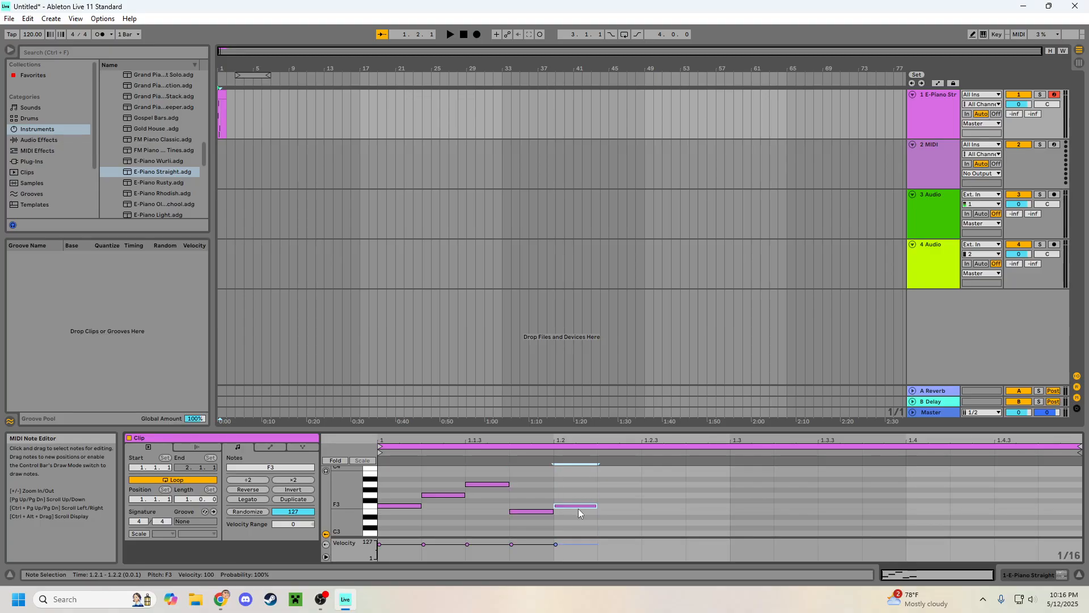
pyautogui.click(451, 35)
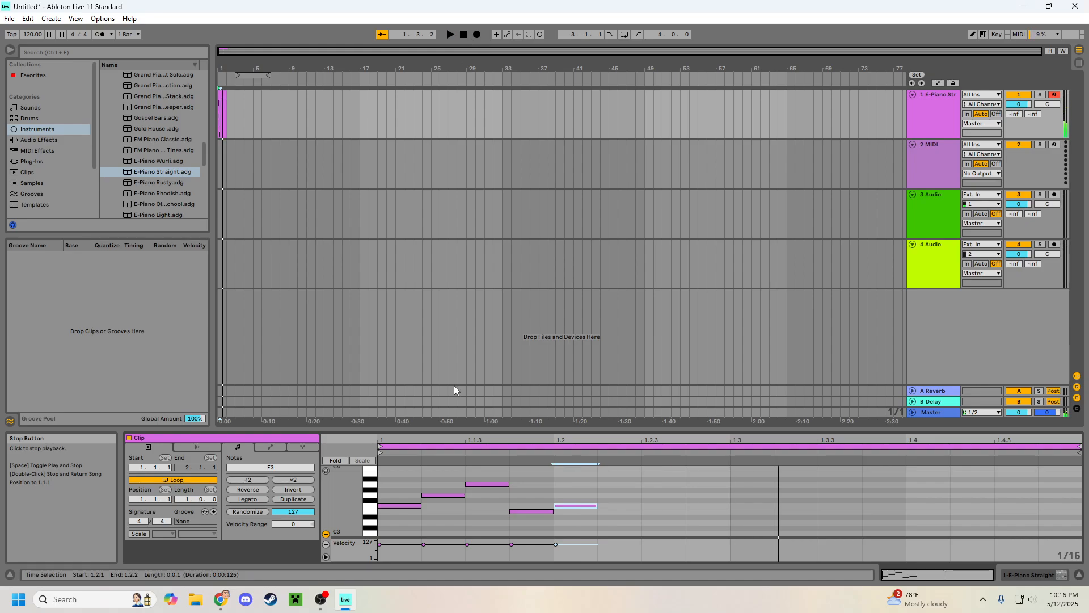
pyautogui.click(540, 511)
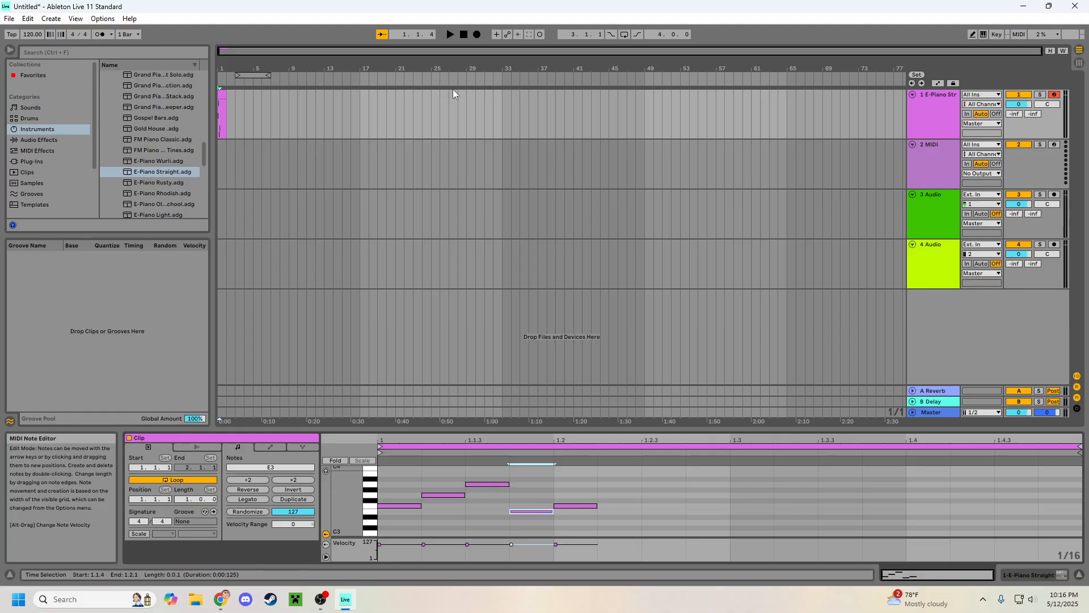
pyautogui.click(449, 35)
pyautogui.click(465, 35)
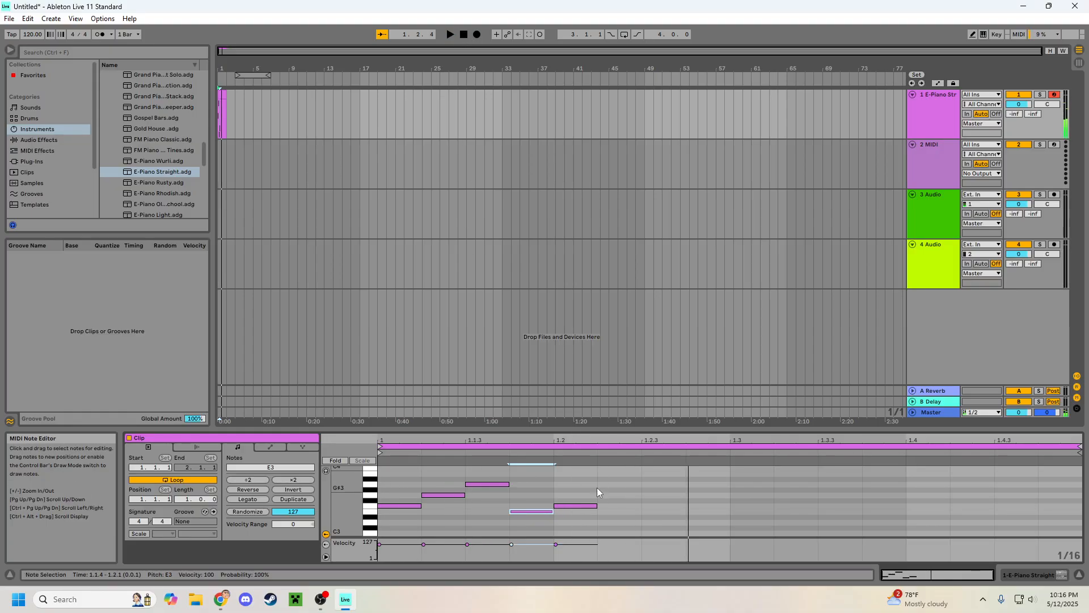
# Step: Lengthen all five melody notes to two sixteenths each and play the clip back from the start
pyautogui.click(547, 492)
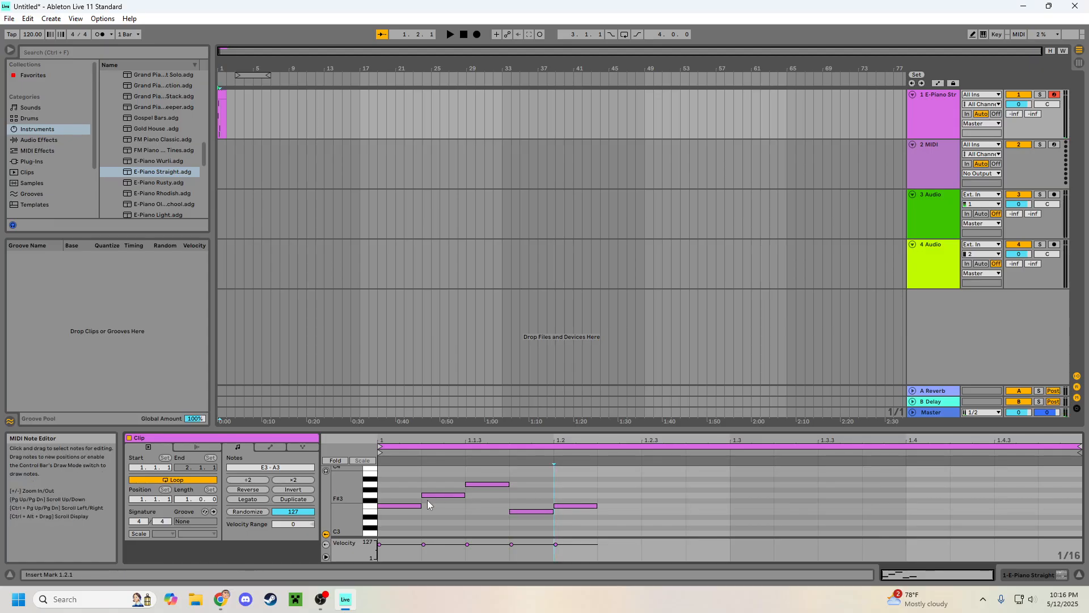
pyautogui.click(416, 506)
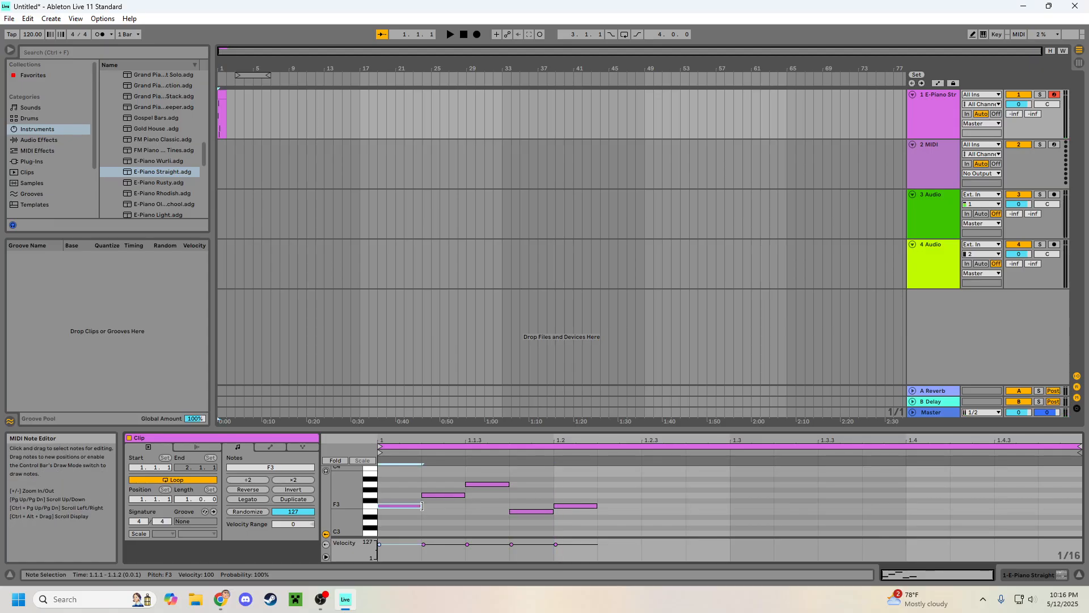
pyautogui.click(423, 507)
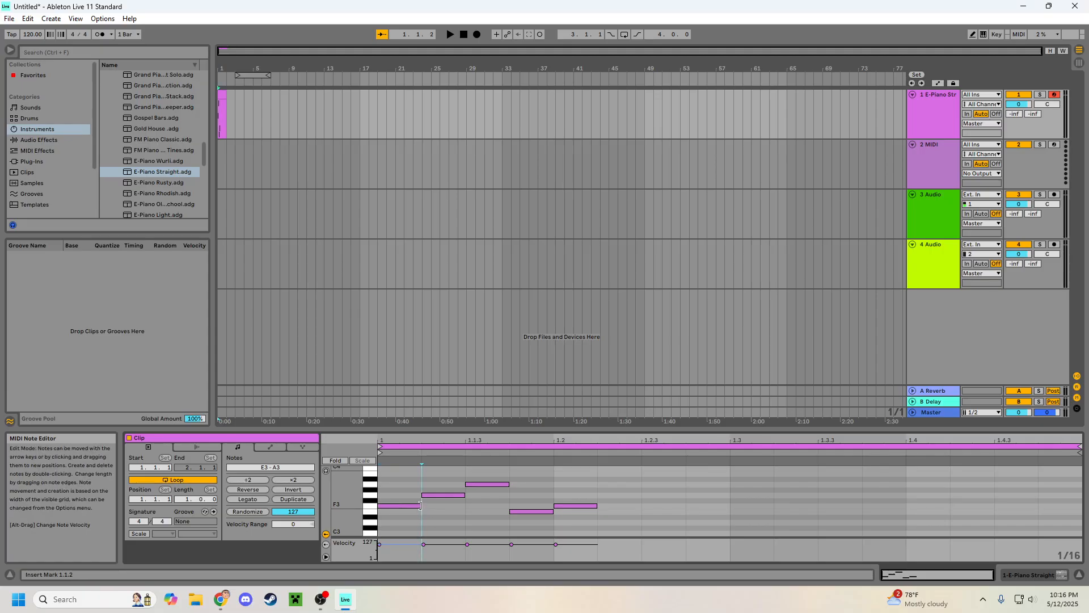
pyautogui.moveTo(420, 505)
pyautogui.mouseDown()
pyautogui.moveTo(510, 494)
pyautogui.moveTo(510, 484)
pyautogui.moveTo(553, 484)
pyautogui.moveTo(556, 511)
pyautogui.moveTo(641, 505)
pyautogui.mouseUp()
pyautogui.click(635, 500)
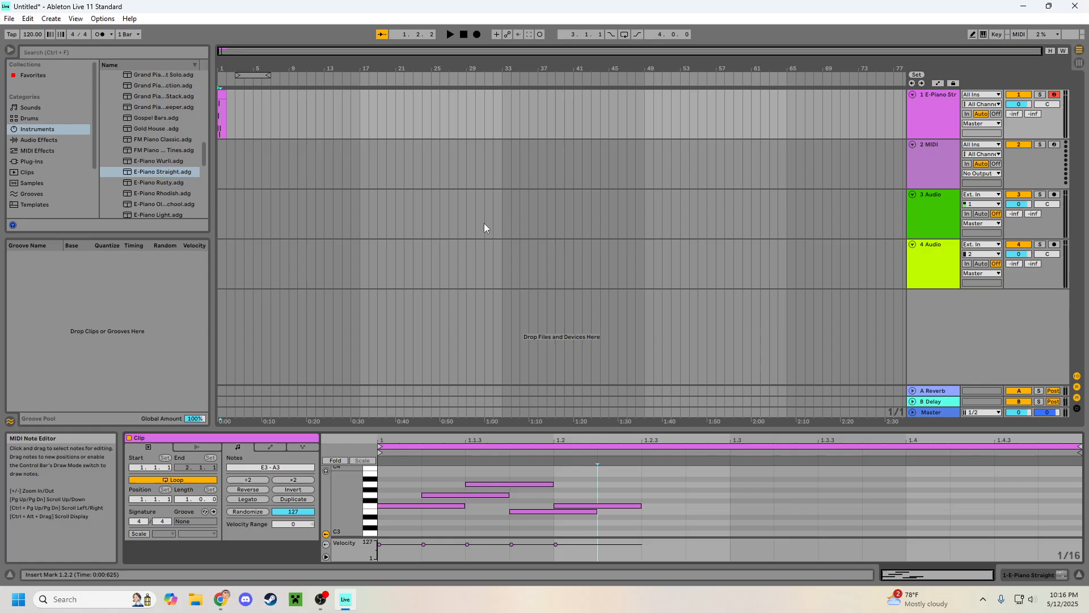
pyautogui.press('space')
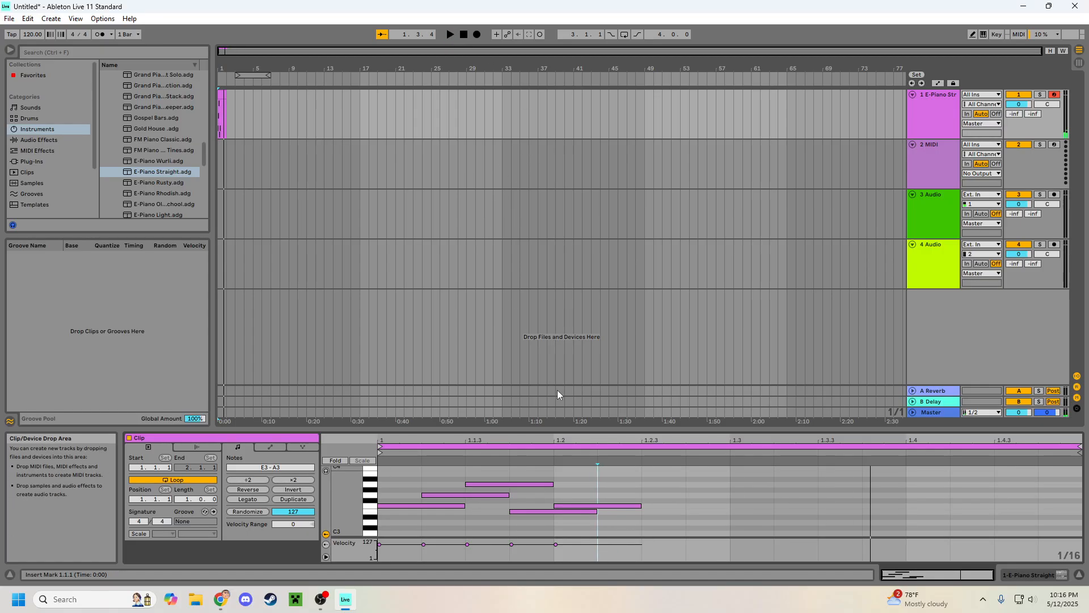
# Step: Shorten the E3 note to one sixteenth, ending at 1.2.1, and play the clip back several times
pyautogui.click(588, 511)
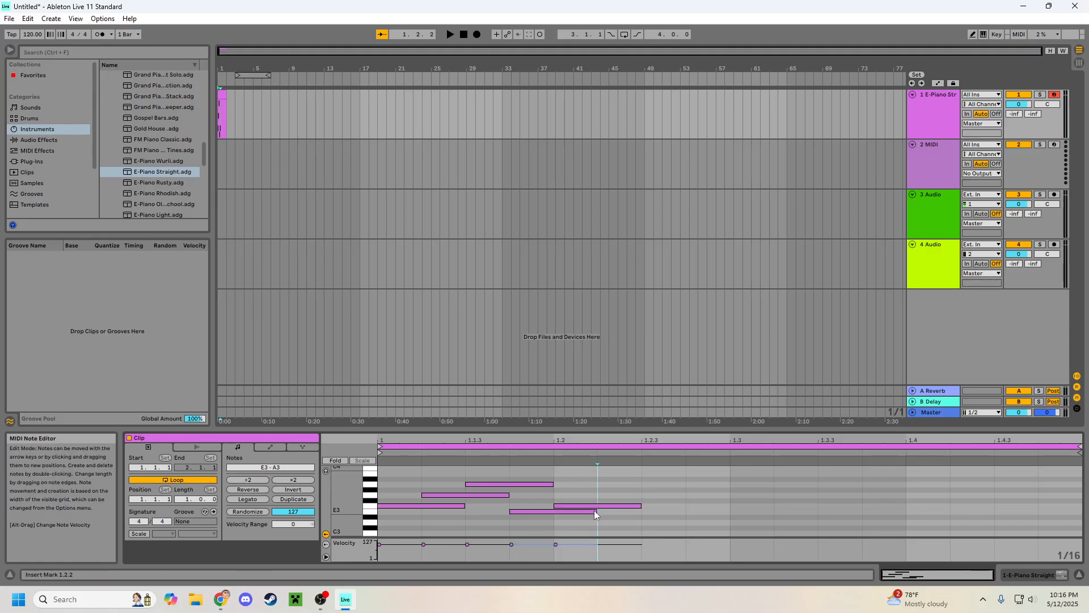
pyautogui.moveTo(596, 512); pyautogui.dragTo(564, 514)
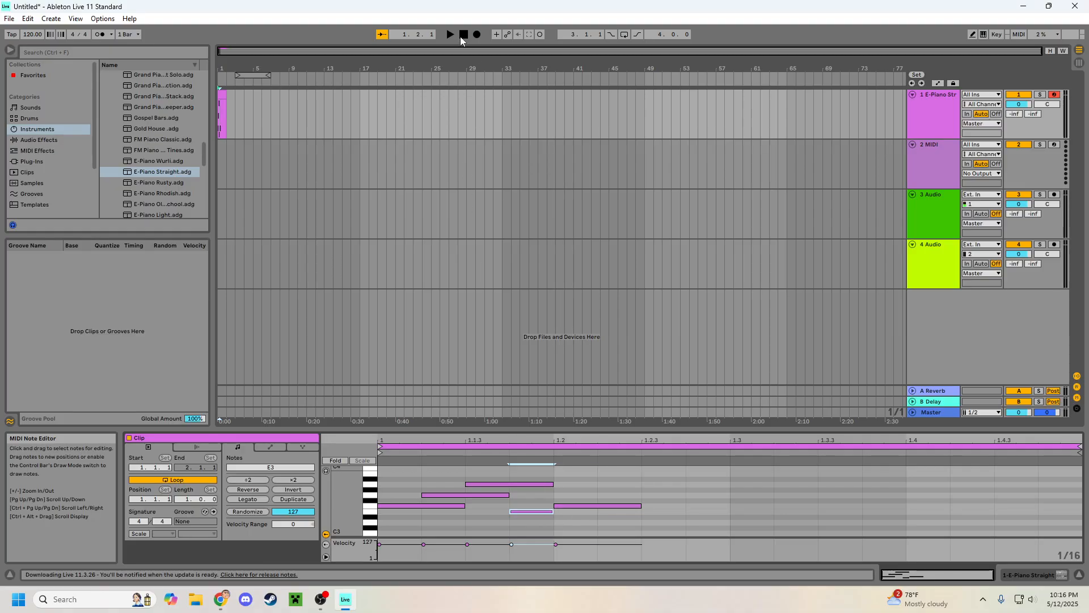
pyautogui.click(451, 35)
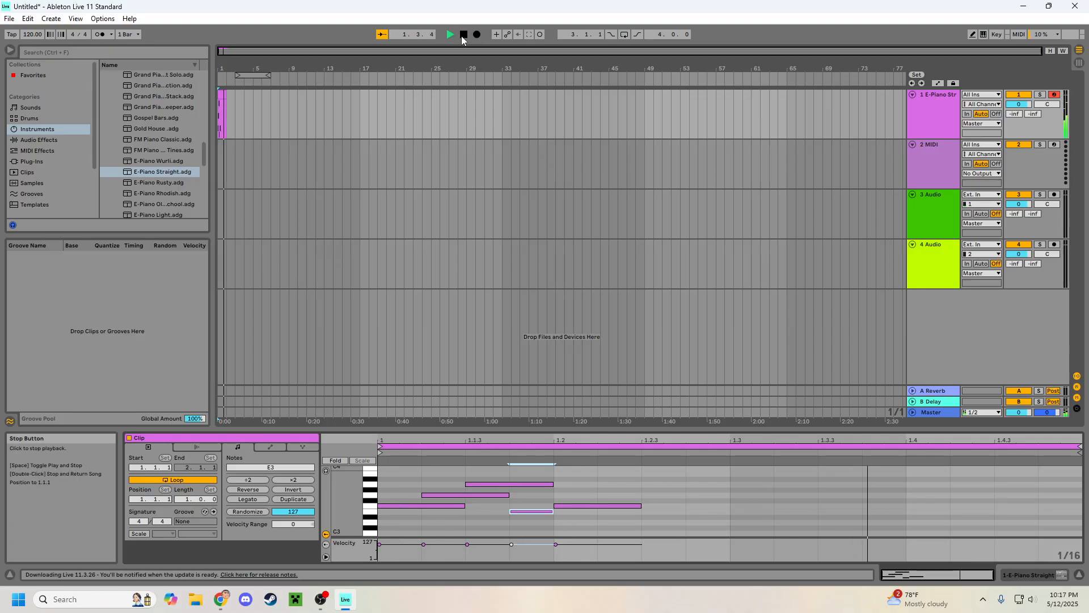
pyautogui.click(462, 36)
pyautogui.click(450, 35)
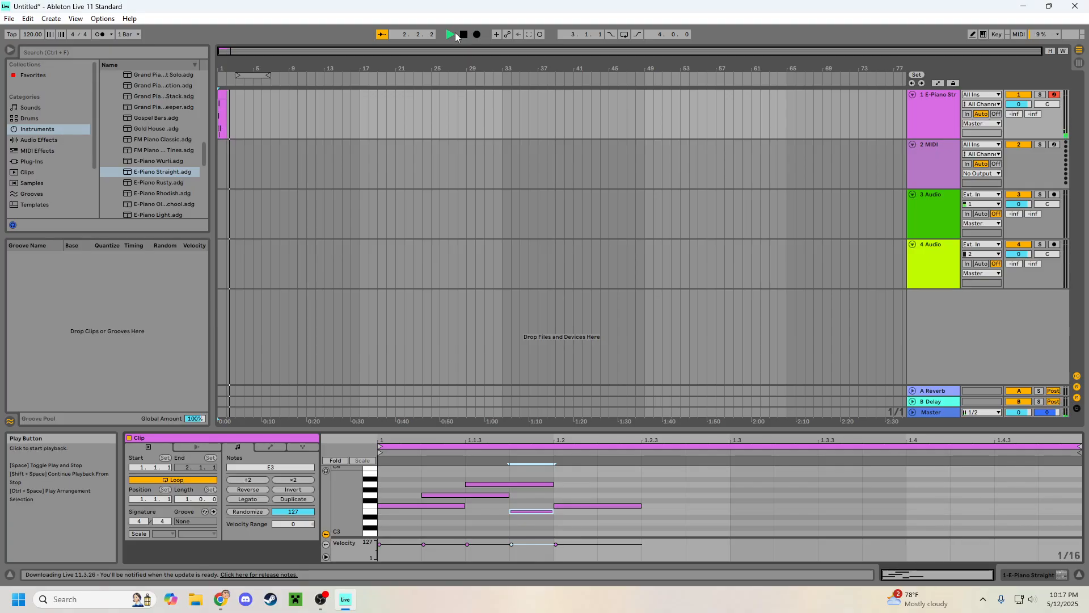
pyautogui.click(459, 36)
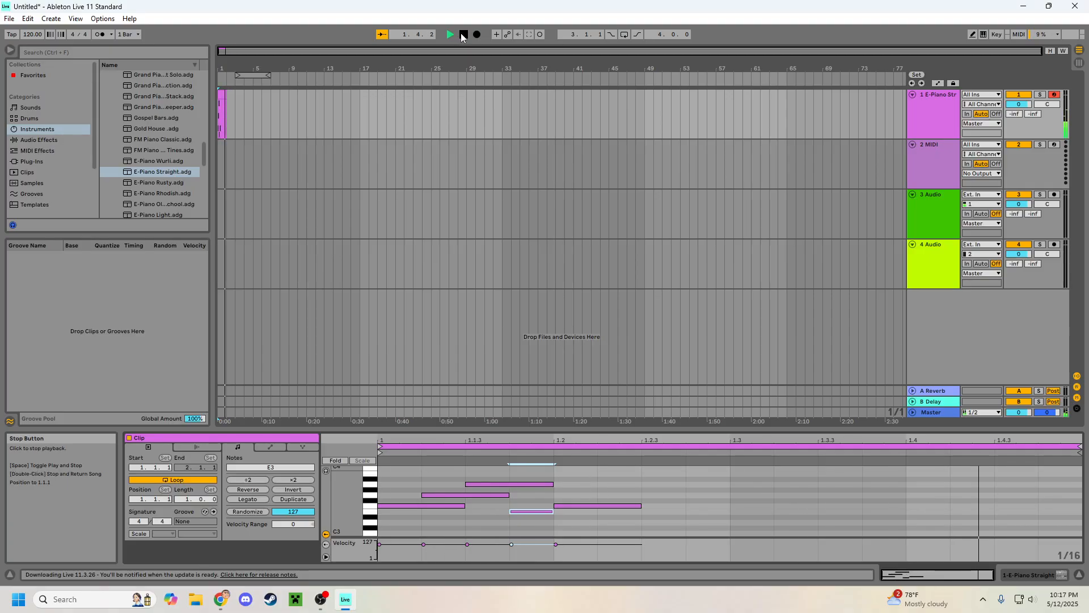
pyautogui.click(464, 35)
pyautogui.click(464, 35)
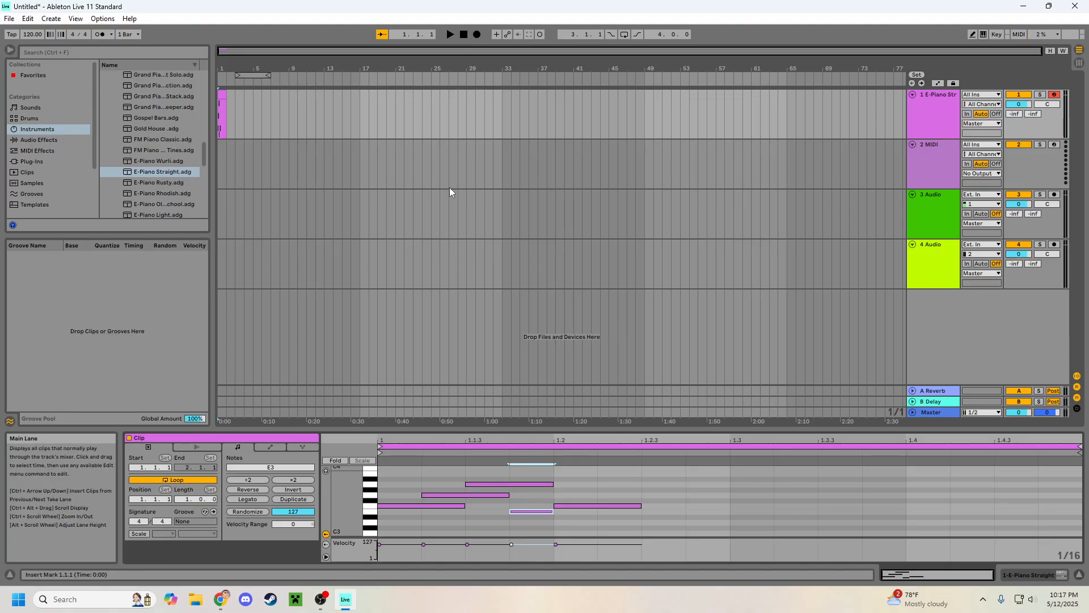
# Step: Add sixteenth notes F#3 at 1.4.1, G3 at 1.4.3 and A3 at 1.4.4 near the end of the clip
pyautogui.click(771, 500)
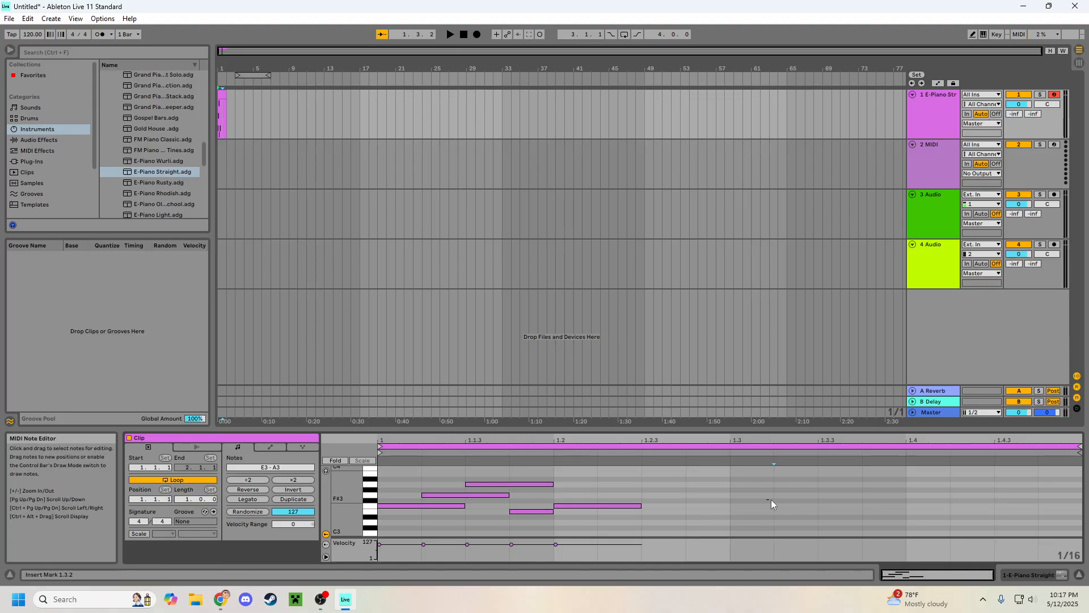
pyautogui.click(1016, 495)
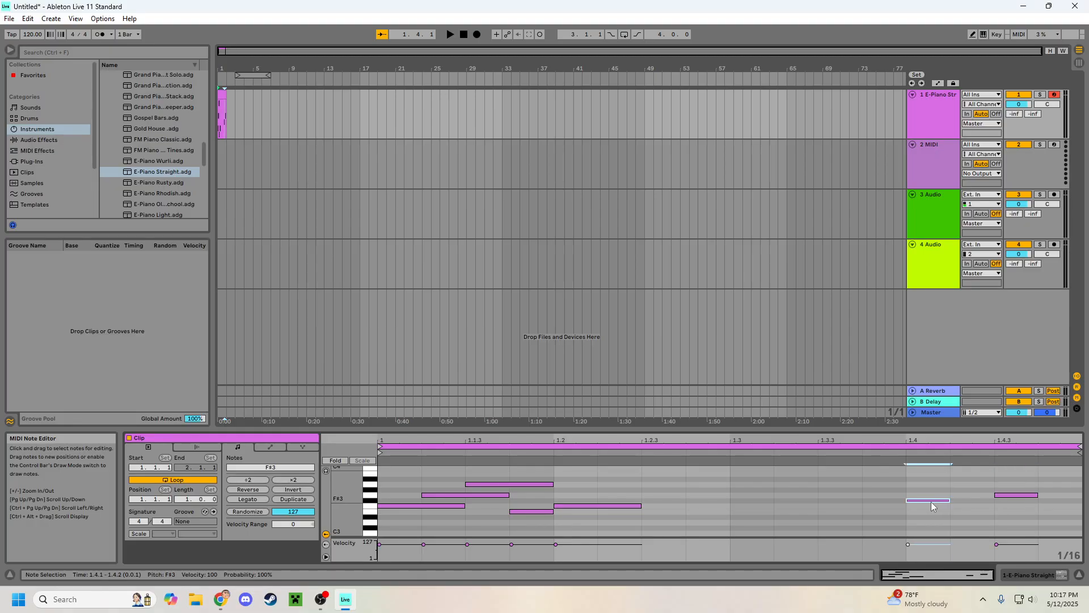
pyautogui.click(930, 500)
pyautogui.click(1067, 483)
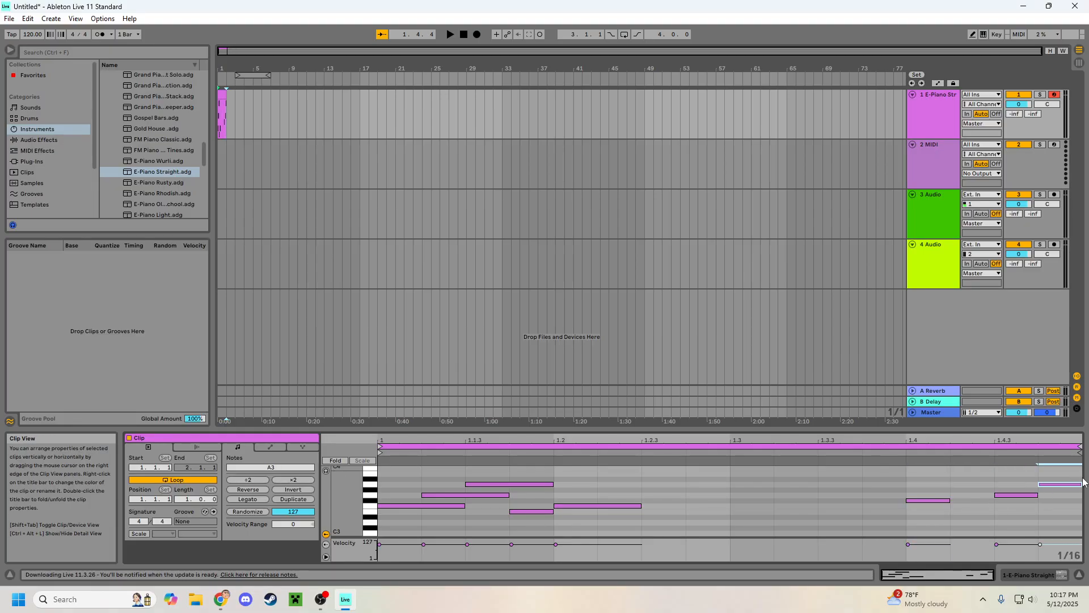
pyautogui.click(626, 505)
pyautogui.click(666, 500)
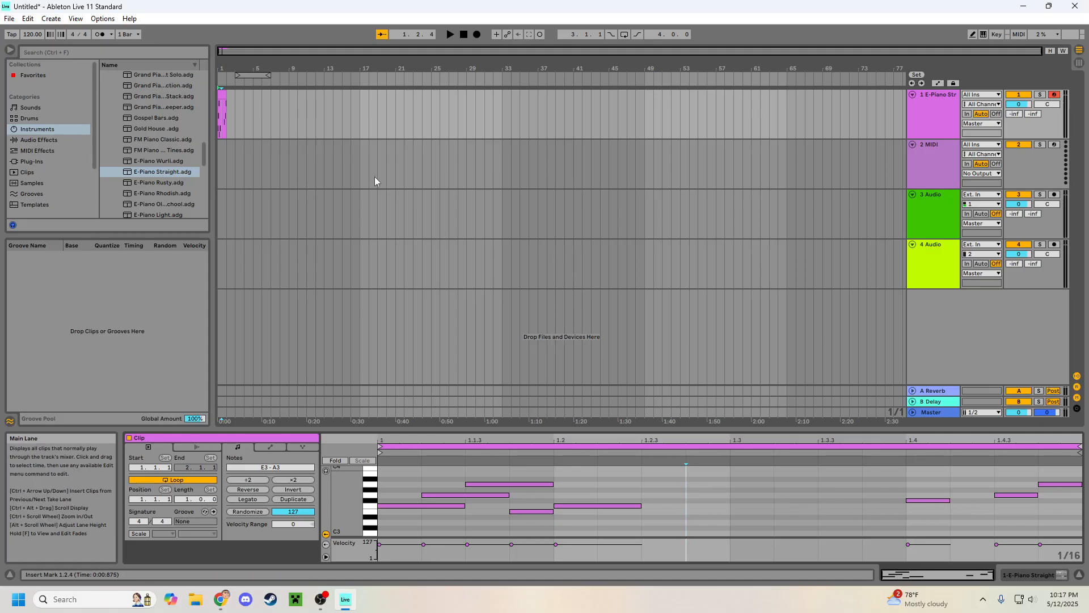
# Step: Extend the melody clip in the arrangement to five looped bars, ending at 6.1.1
pyautogui.click(369, 124)
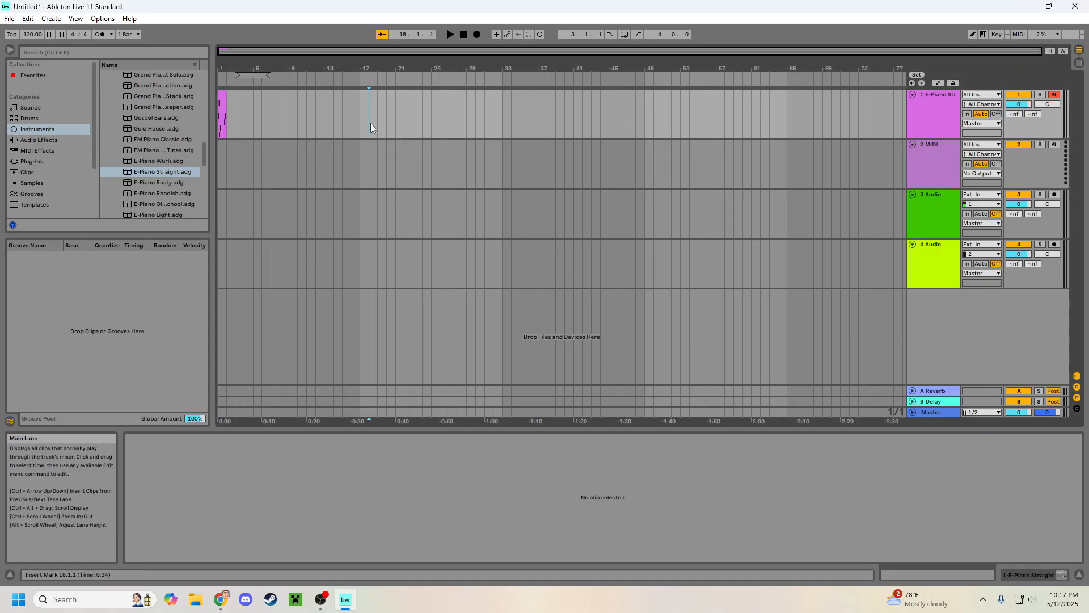
pyautogui.click(221, 95)
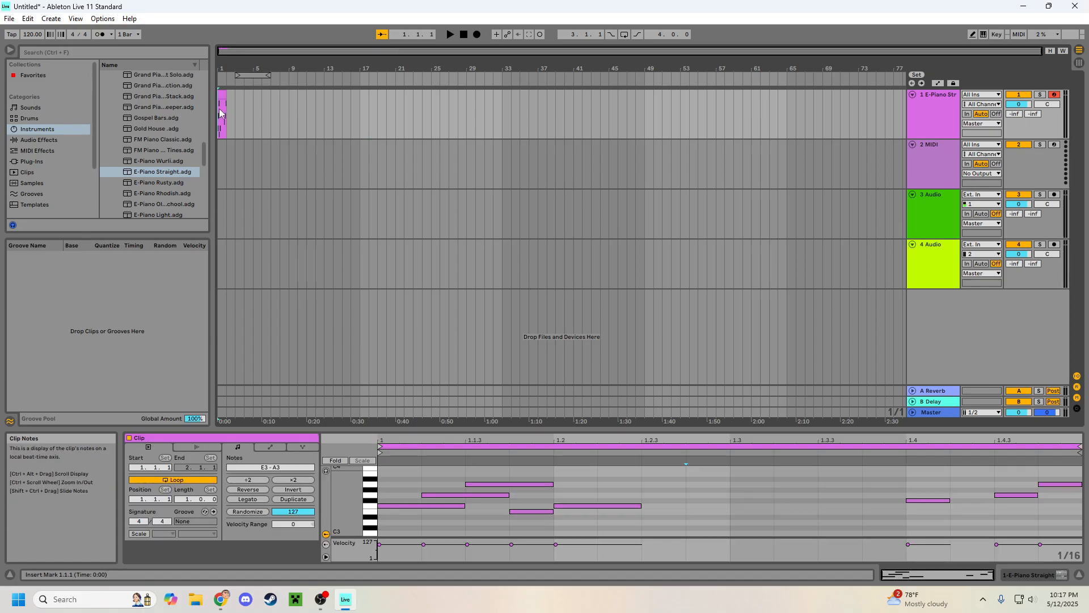
pyautogui.click(222, 96)
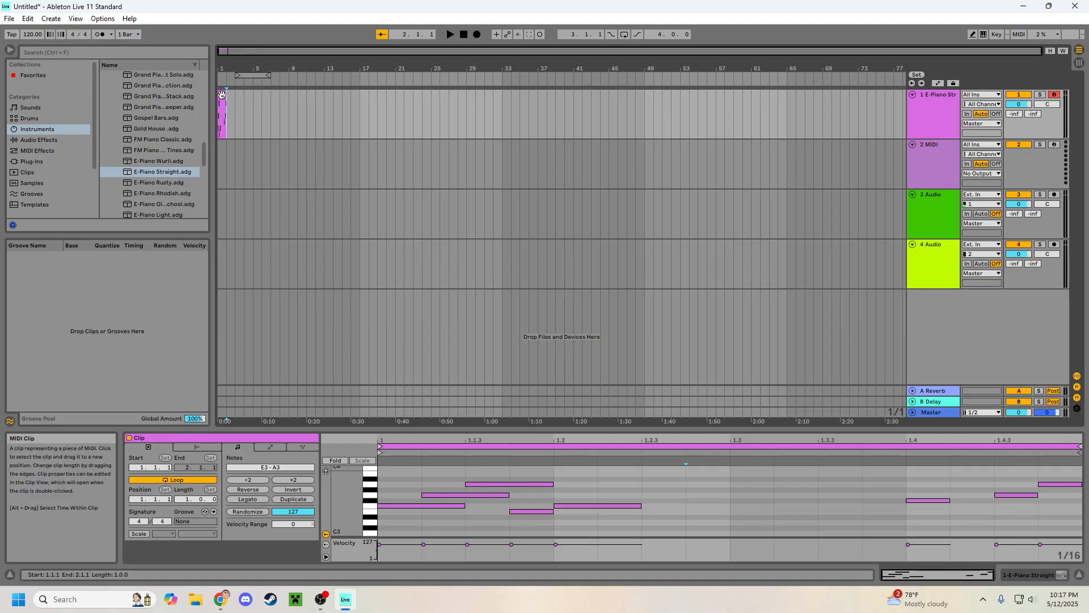
pyautogui.moveTo(226, 94); pyautogui.dragTo(262, 96)
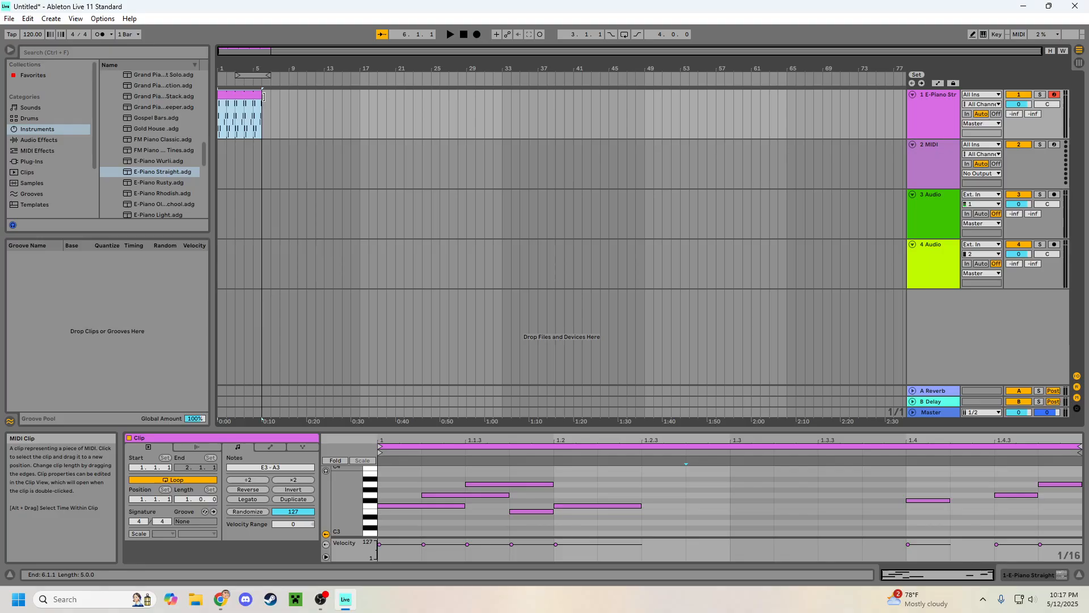
pyautogui.click(236, 107)
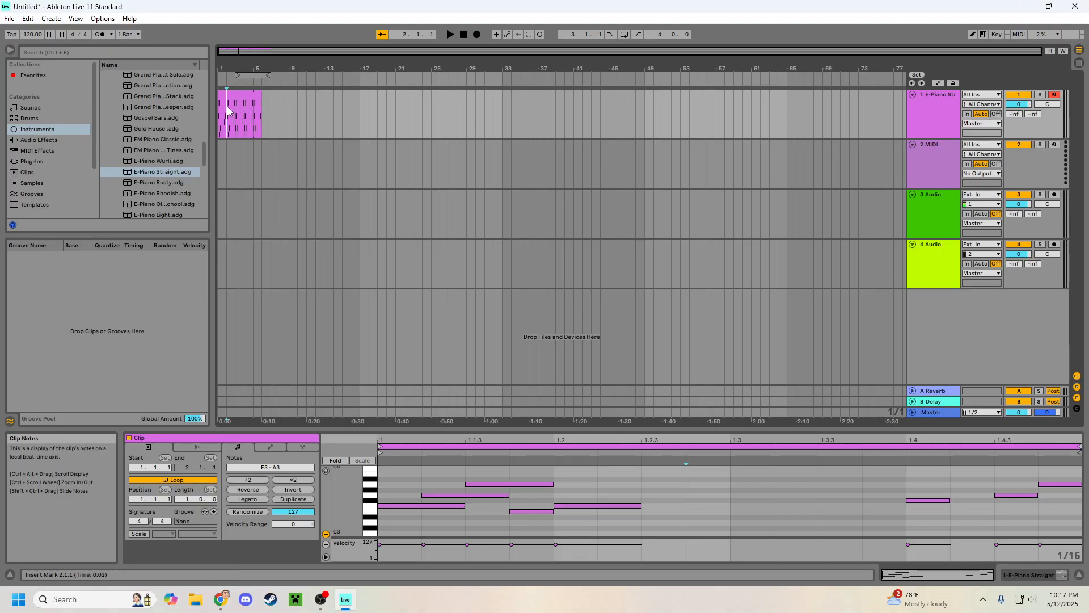
pyautogui.click(234, 95)
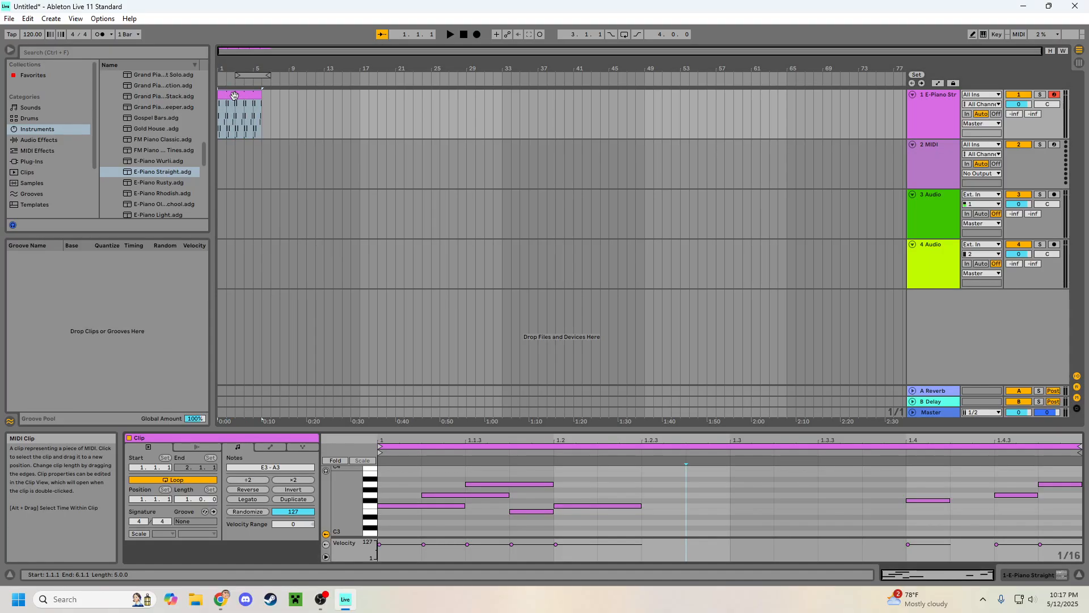
pyautogui.click(236, 107)
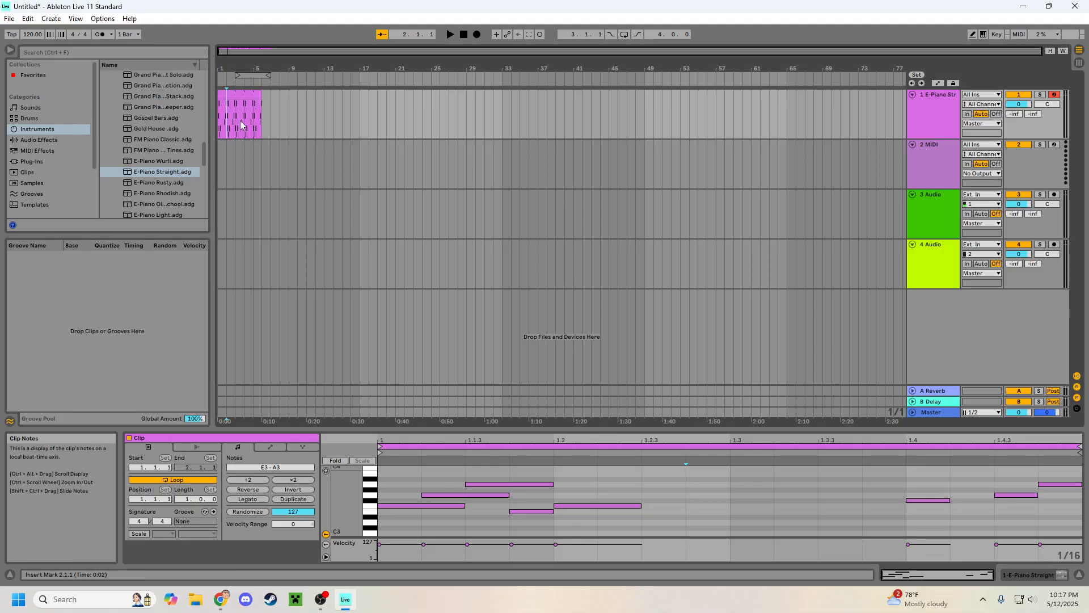
pyautogui.click(234, 95)
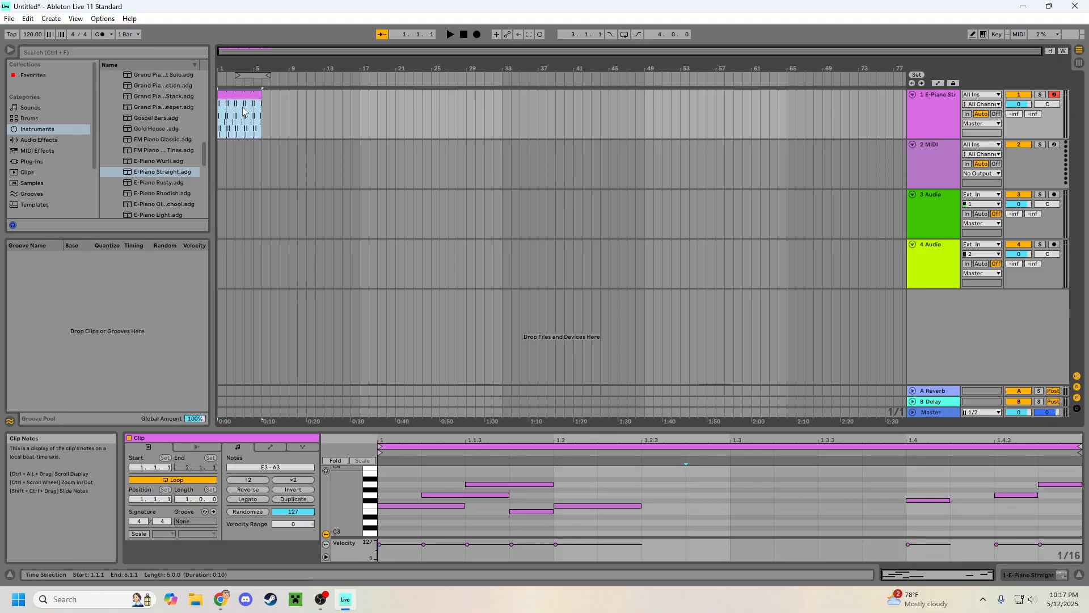
# Step: Shorten the melody clip back to one bar, ending at 2.1.1
pyautogui.click(271, 113)
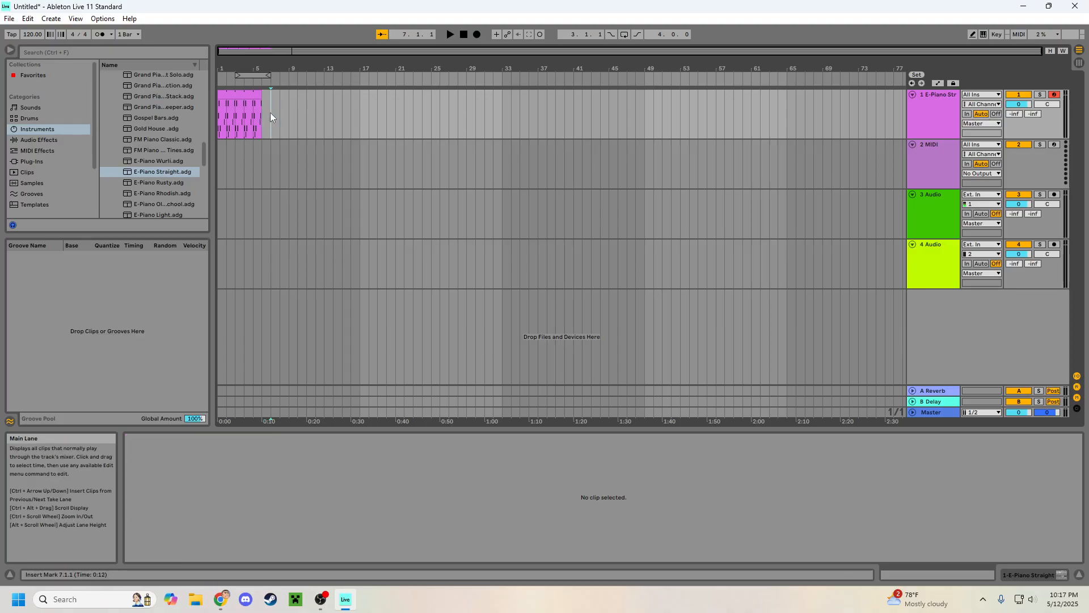
pyautogui.doubleClick(270, 112)
pyautogui.hotkey('ctrl', 'z')
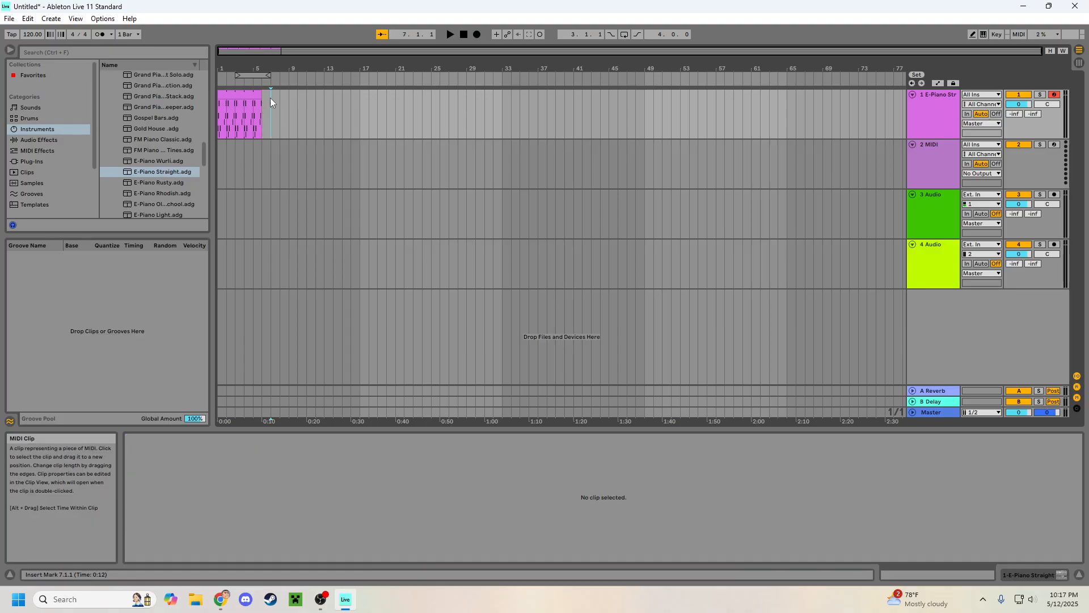
pyautogui.moveTo(261, 95); pyautogui.dragTo(224, 95)
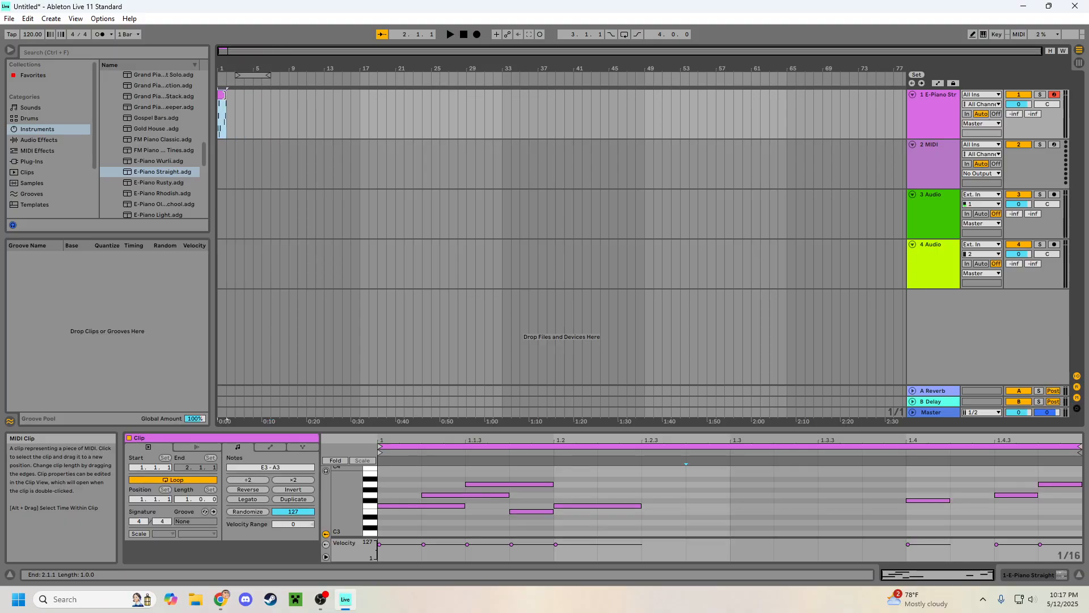
pyautogui.doubleClick(231, 104)
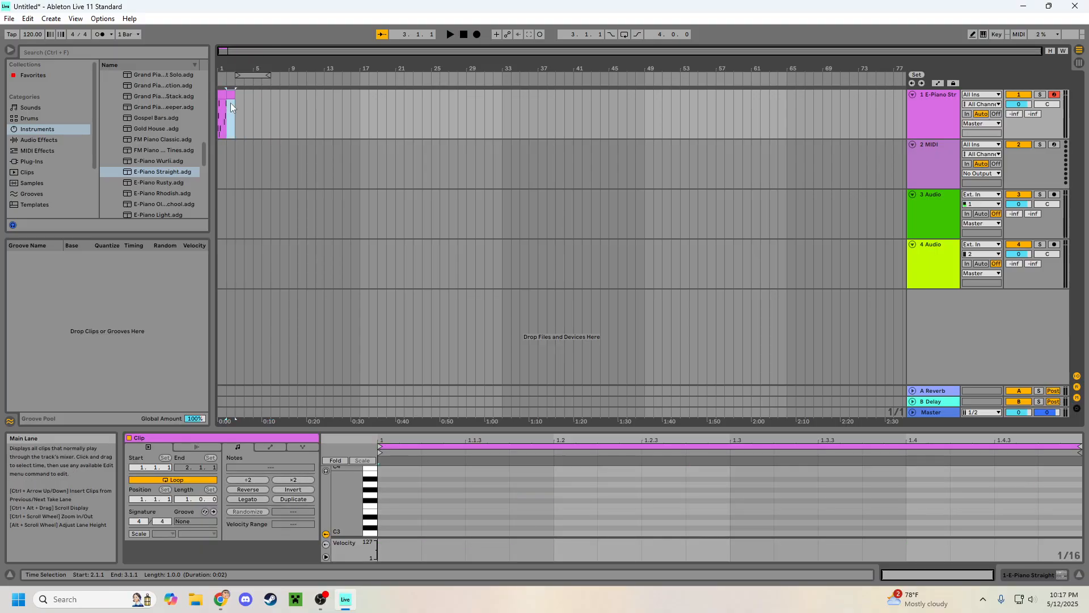
pyautogui.click(236, 103)
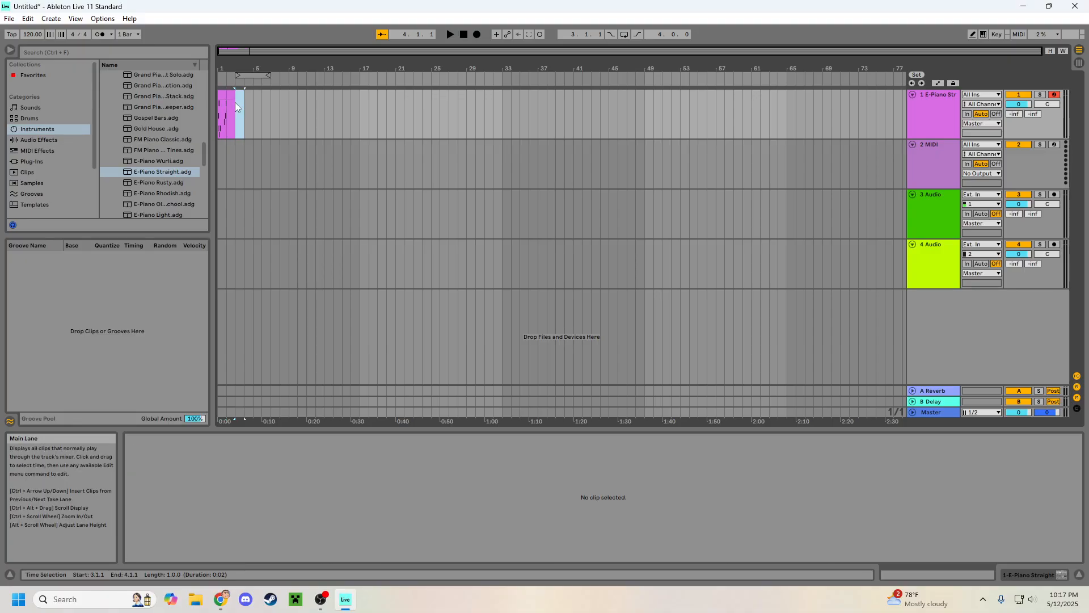
pyautogui.hotkey('ctrl', 'z')
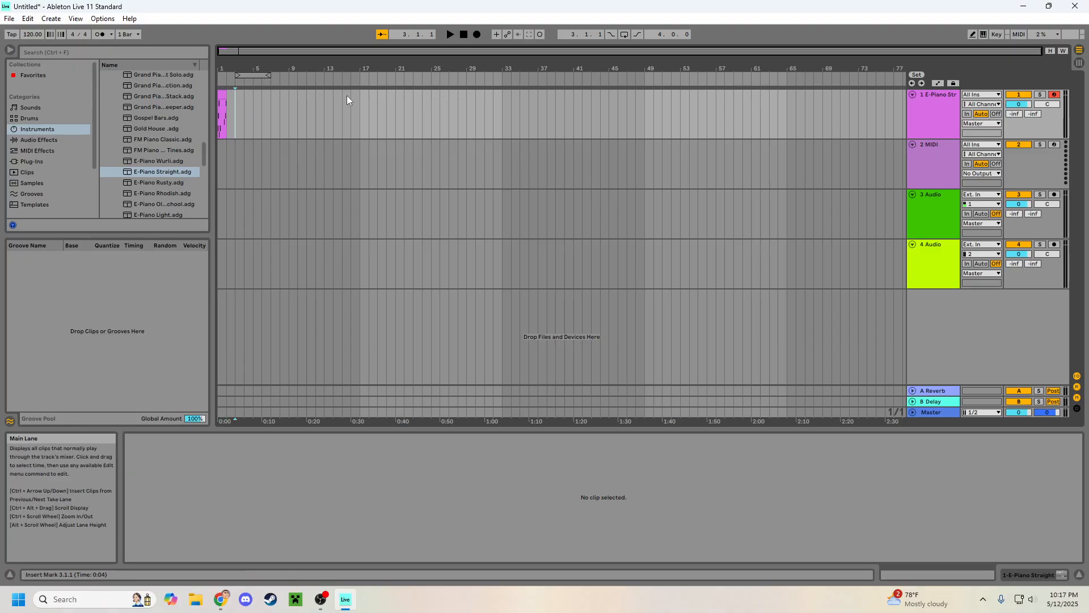
pyautogui.click(252, 95)
# Step: Insert an empty MIDI clip at 2.1.1 on the electric piano track and extend it to three bars, ending at 5.1.1
pyautogui.click(229, 102)
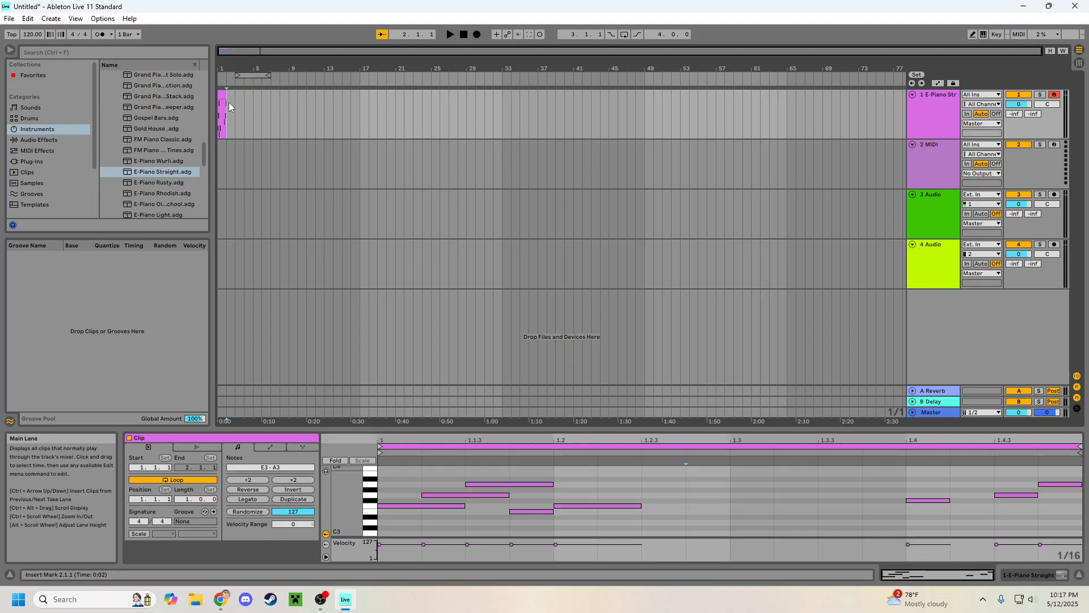
pyautogui.hotkey('ctrl', 'shift', 'm')
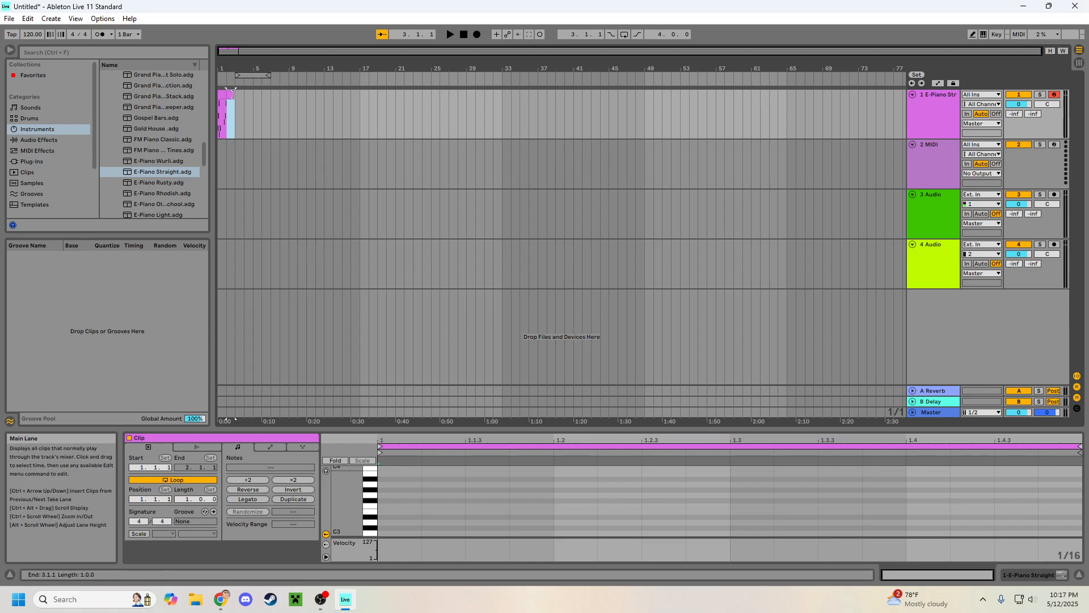
pyautogui.moveTo(237, 94); pyautogui.dragTo(253, 94)
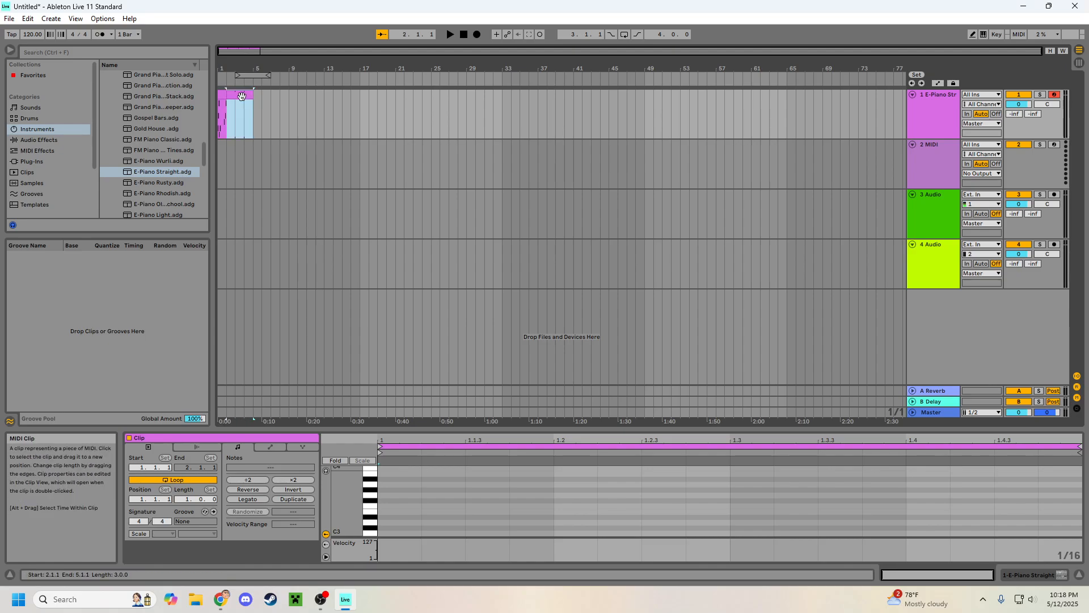
# Step: Open the empty three-bar clip in the note editor and bring the octave around C4 into view
pyautogui.click(224, 97)
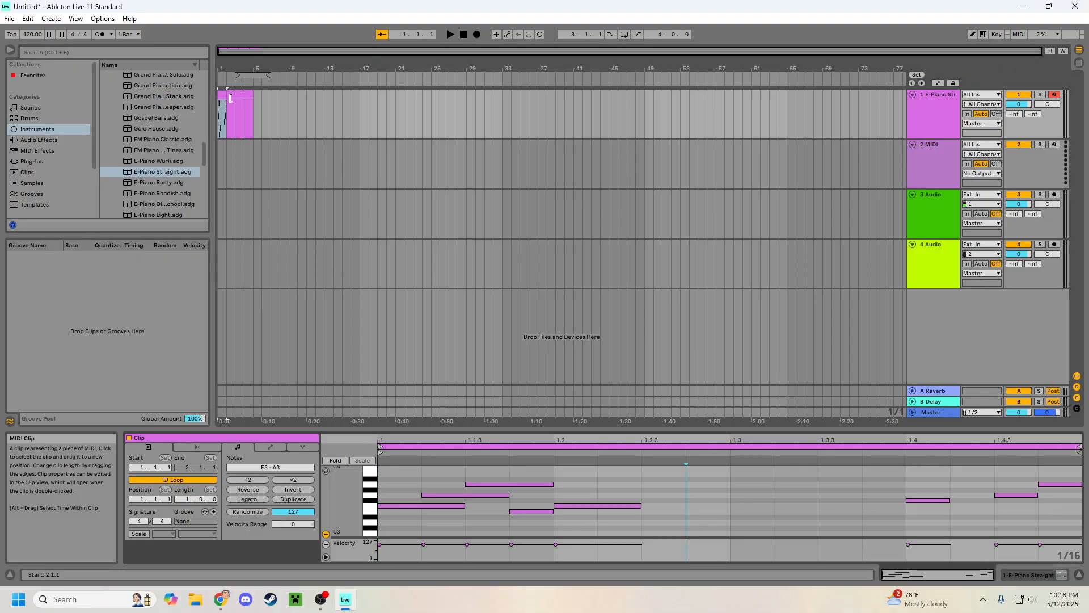
pyautogui.click(240, 95)
pyautogui.doubleClick(240, 95)
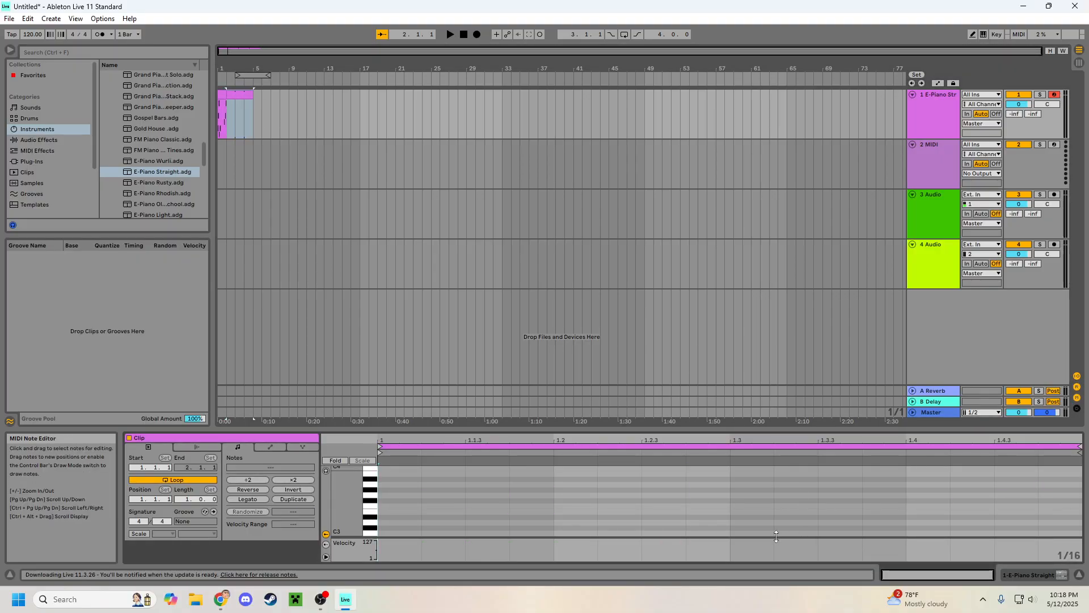
pyautogui.scroll(2, 749, 514)
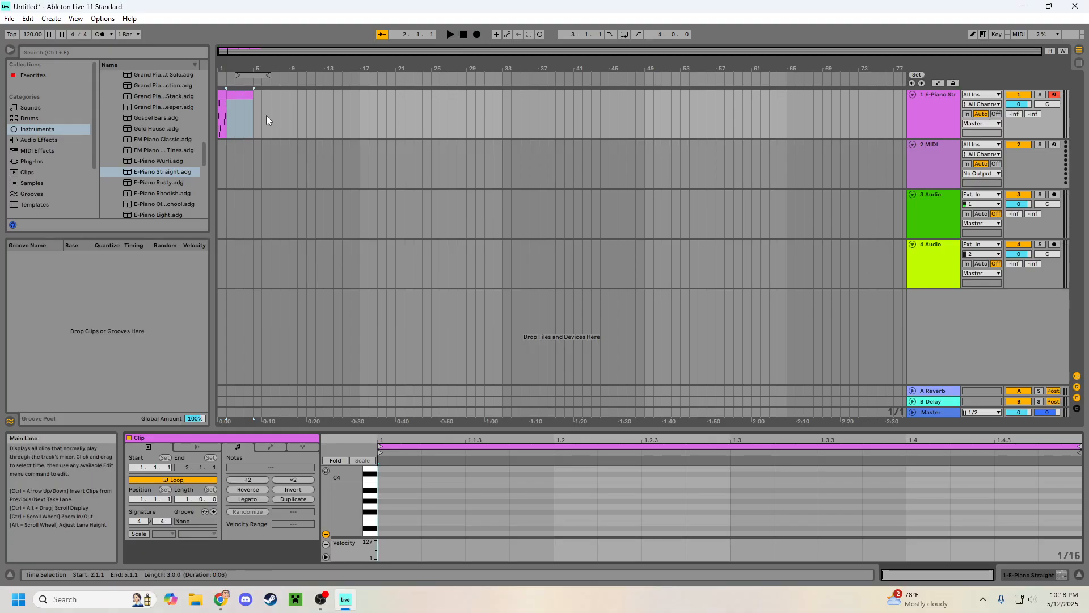
# Step: Delete the empty three-bar MIDI clip spanning 2.1.1 to 5.1.1 on the electric piano track
pyautogui.click(239, 94)
pyautogui.press('Delete')
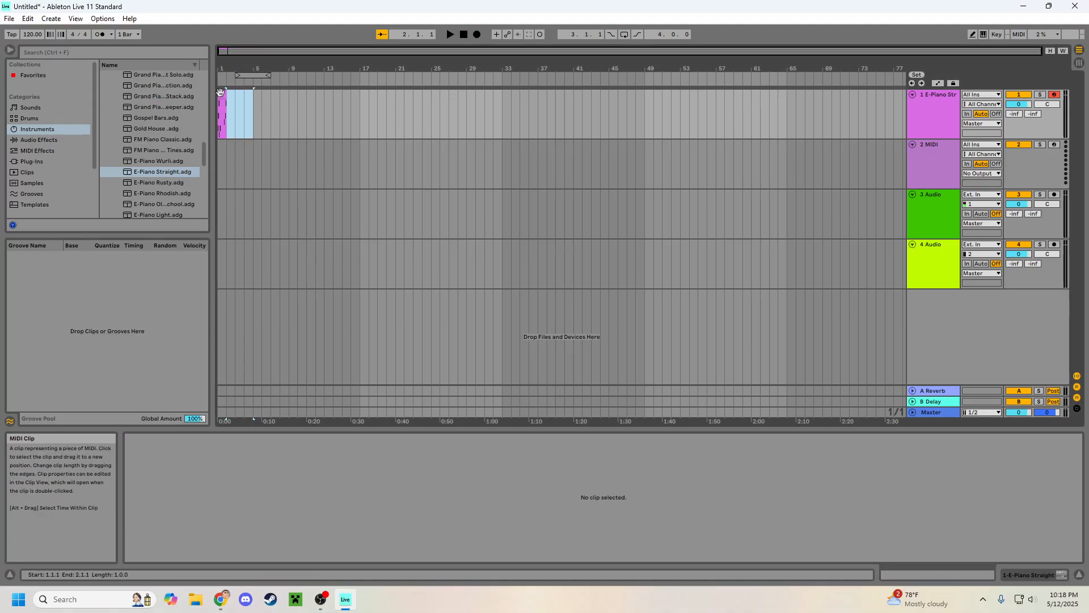
pyautogui.click(222, 94)
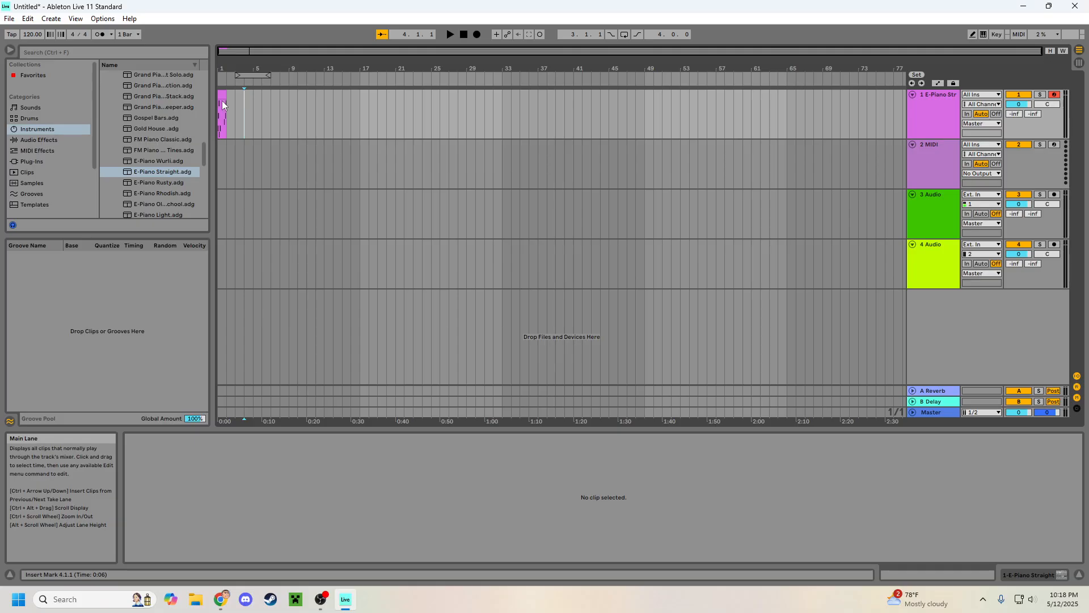
pyautogui.click(223, 107)
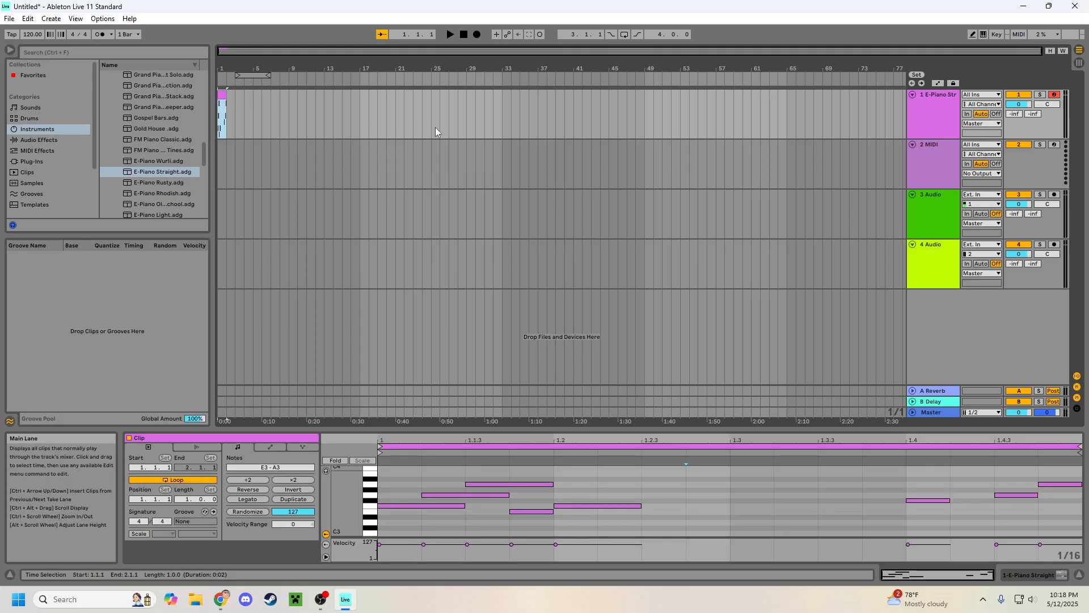
pyautogui.click(404, 131)
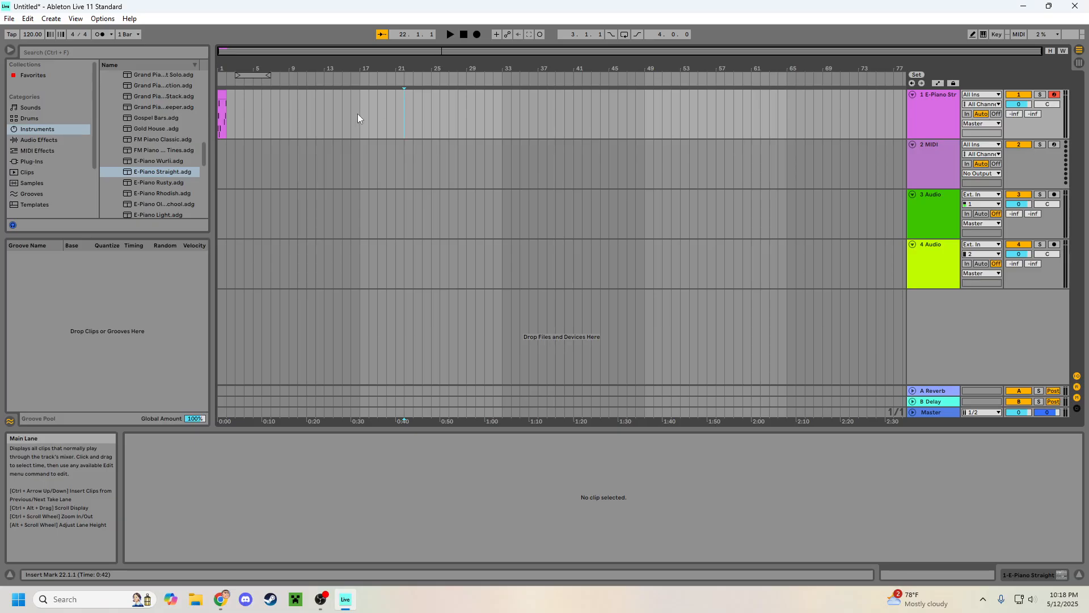
# Step: Close the current set without saving its changes and show the Arrangement View in a fresh set
pyautogui.click(1075, 5)
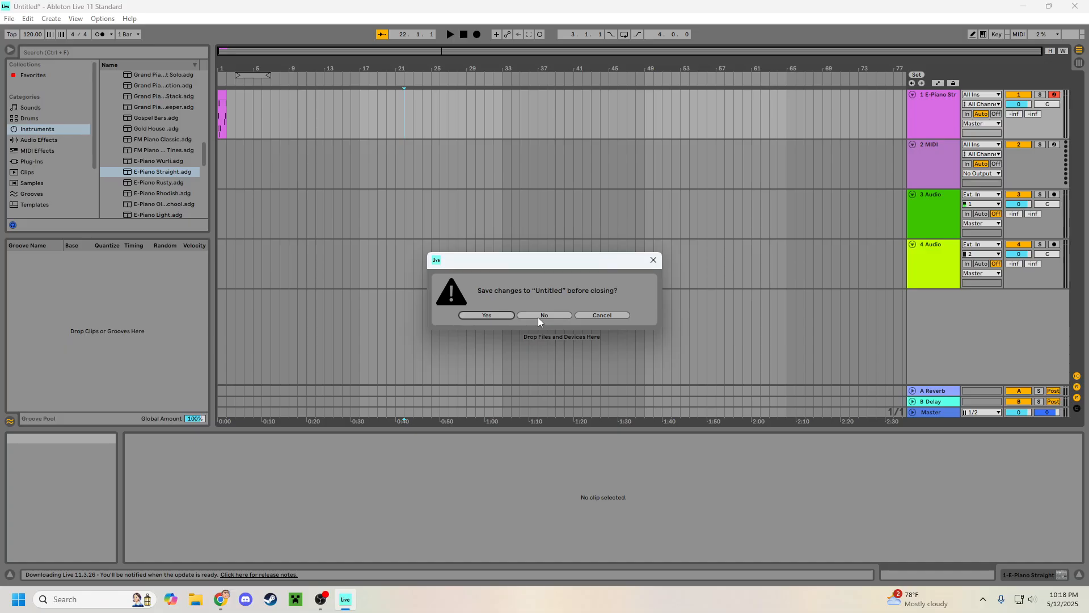
pyautogui.click(540, 315)
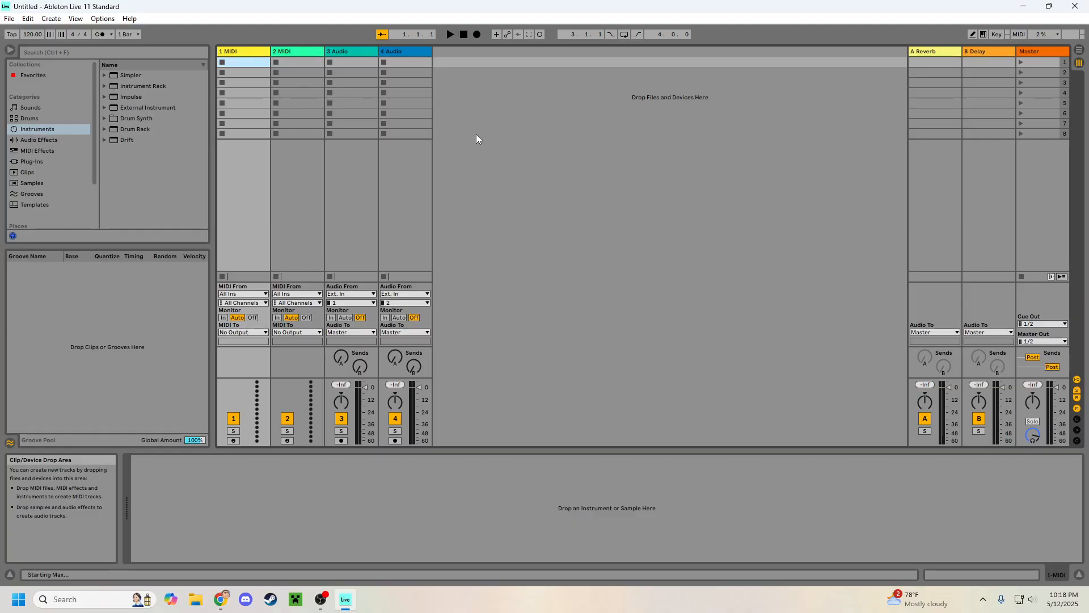
pyautogui.click(1079, 51)
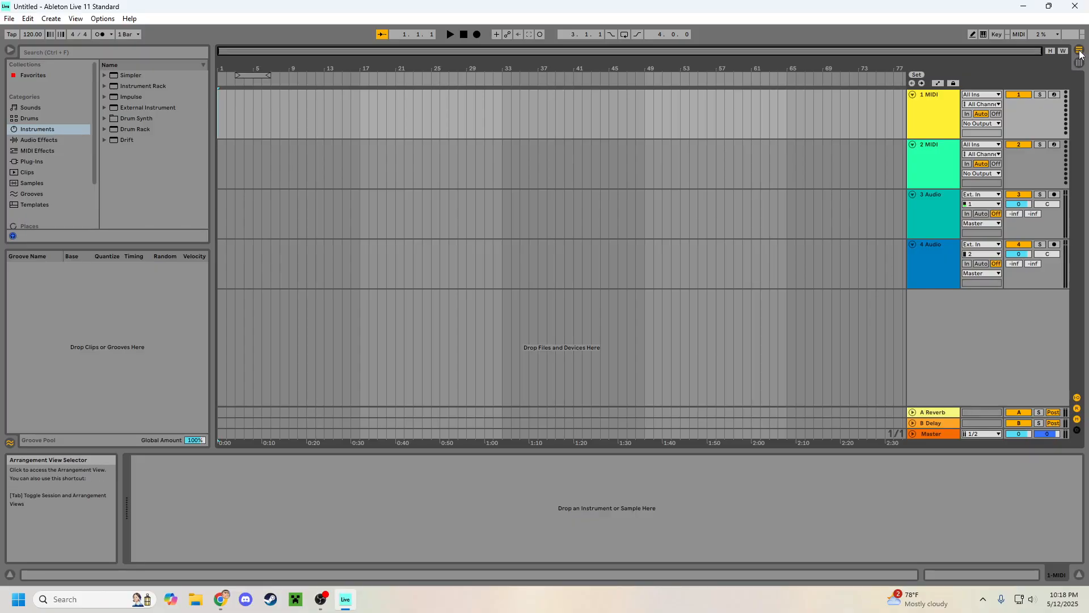
# Step: Review the audio driver, input and output device settings in the preferences and close them
pyautogui.click(102, 19)
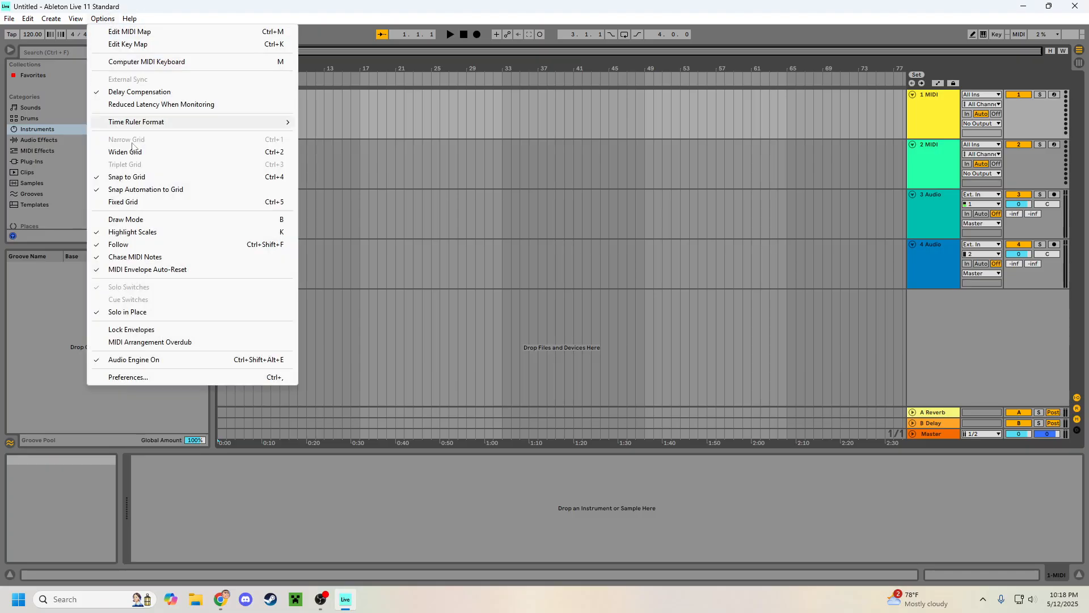
pyautogui.click(179, 377)
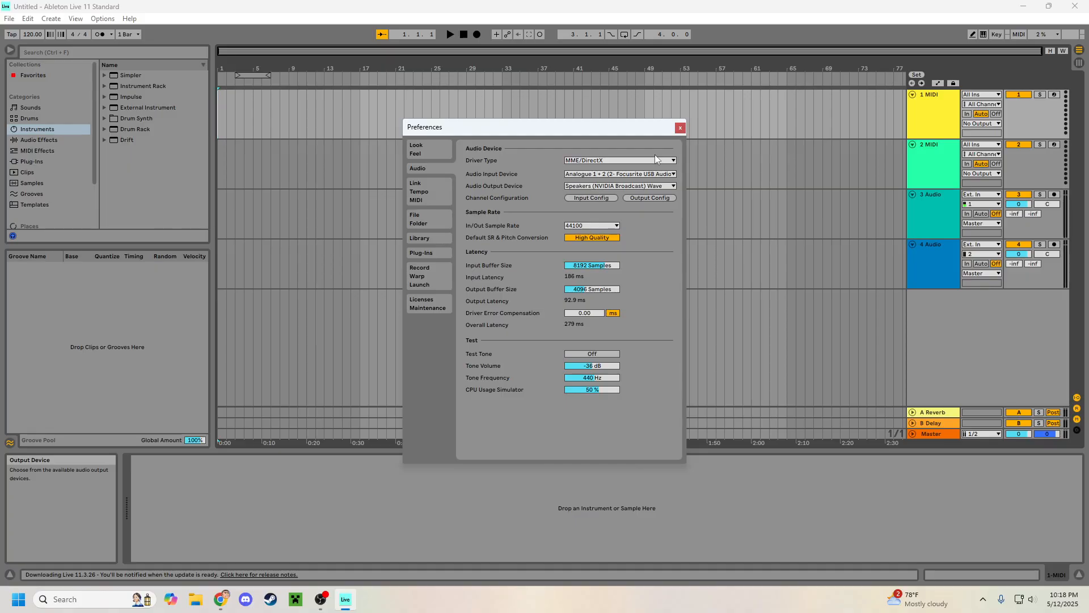
pyautogui.click(681, 128)
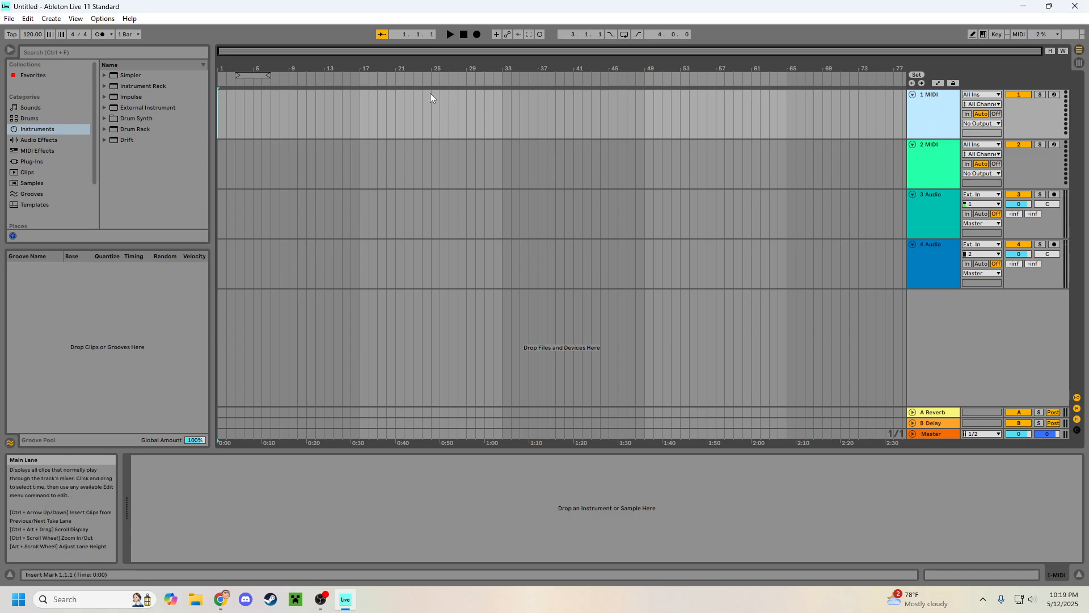
# Step: Load the Shy LoFi Keys preset from the Instrument Rack's Synth Keys folder onto the first MIDI track
pyautogui.click(104, 85)
pyautogui.scroll(-5, 141, 132)
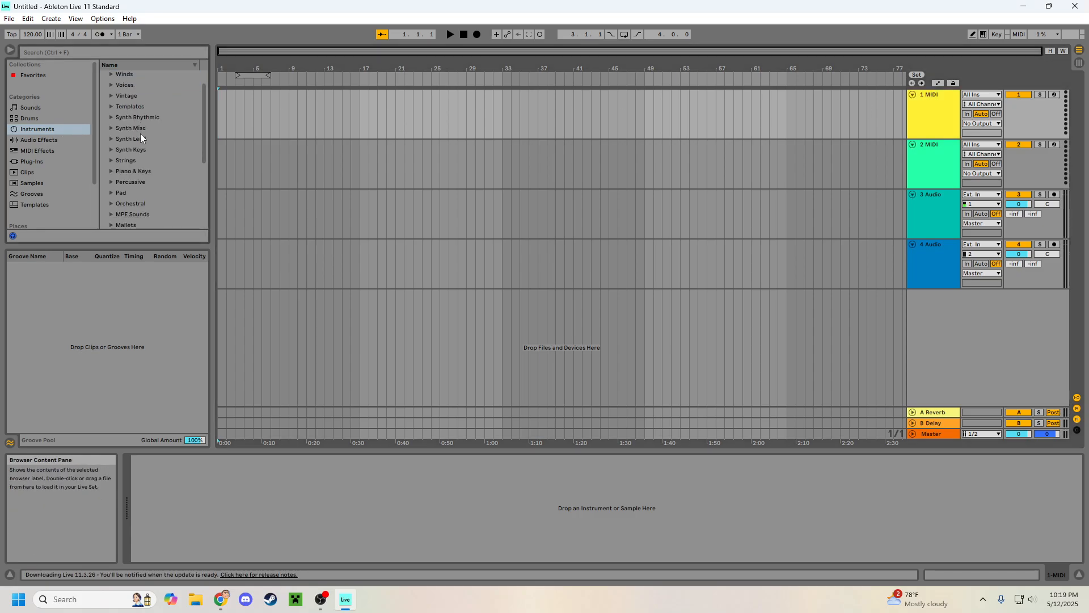
pyautogui.click(112, 150)
pyautogui.click(110, 150)
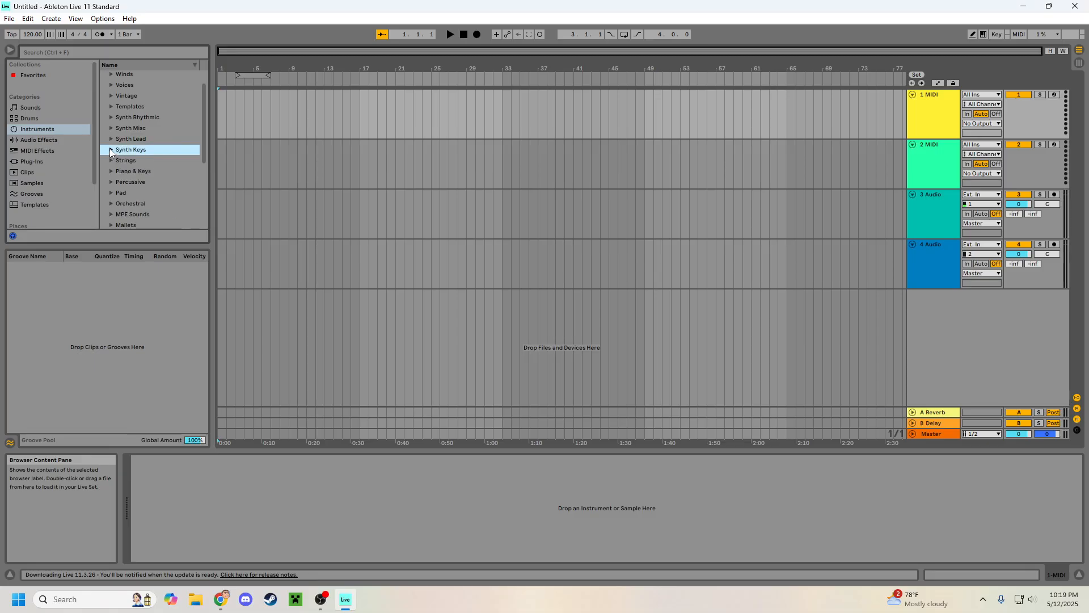
pyautogui.click(110, 150)
pyautogui.scroll(-1, 132, 158)
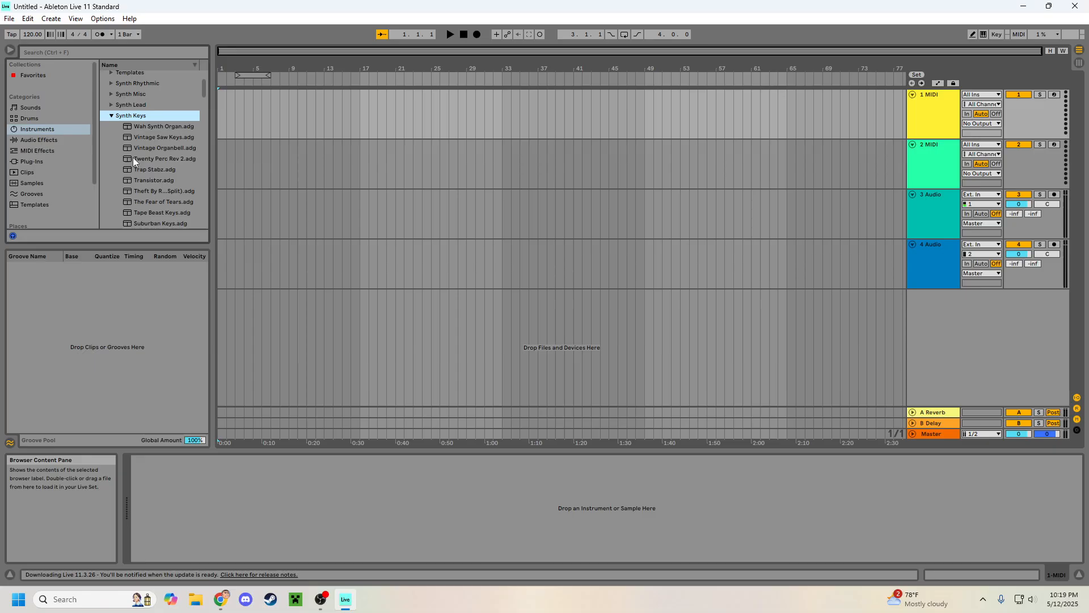
pyautogui.scroll(-3, 155, 170)
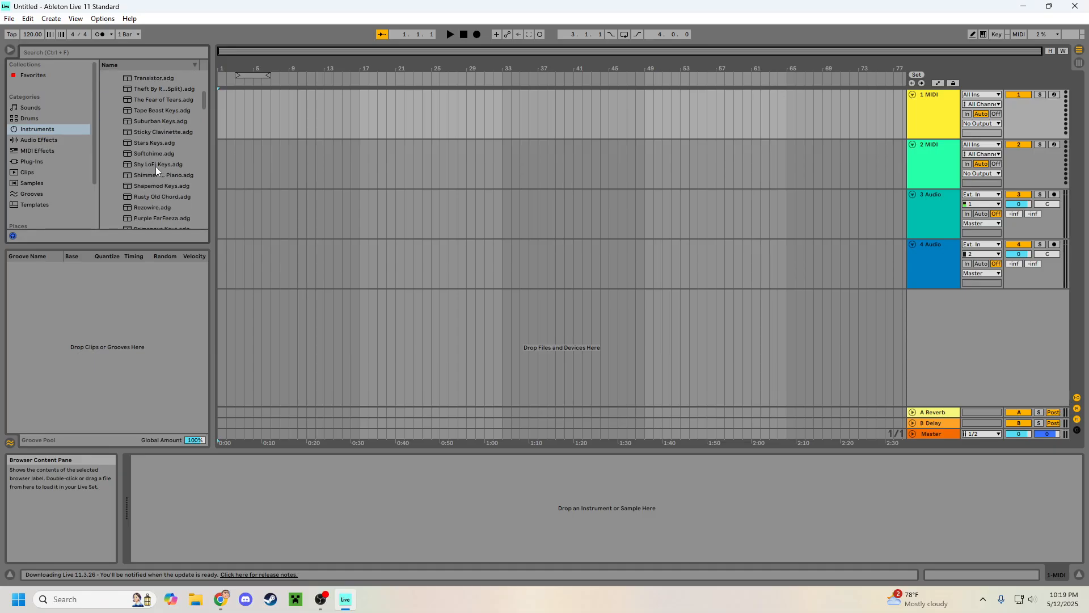
pyautogui.moveTo(155, 165); pyautogui.dragTo(921, 123)
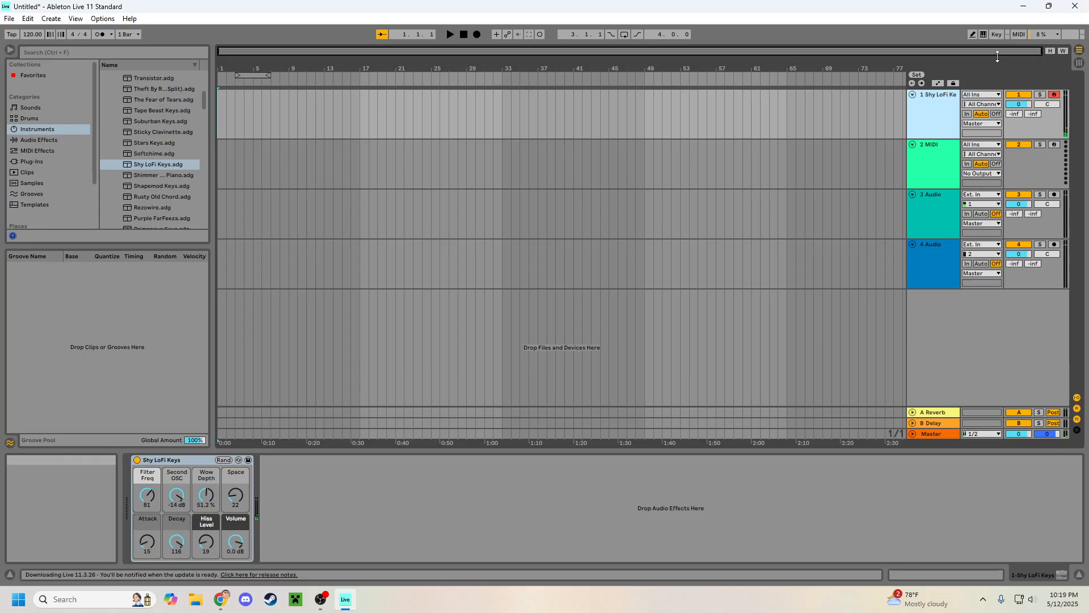
# Step: Enable the computer MIDI keyboard and play a test note through the Shy LoFi Keys track
pyautogui.click(983, 34)
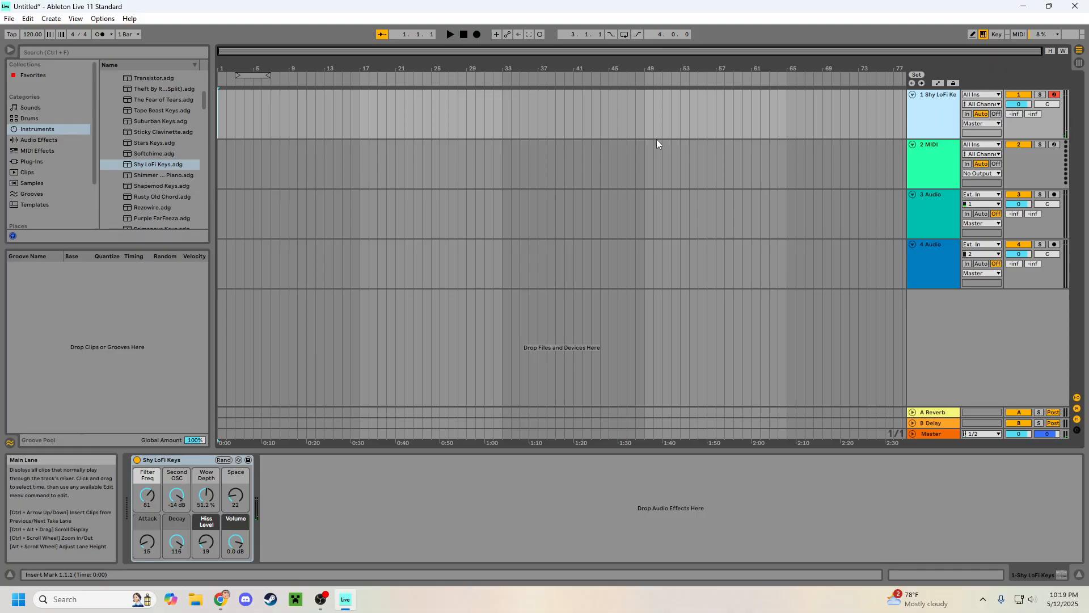
pyautogui.press('a')
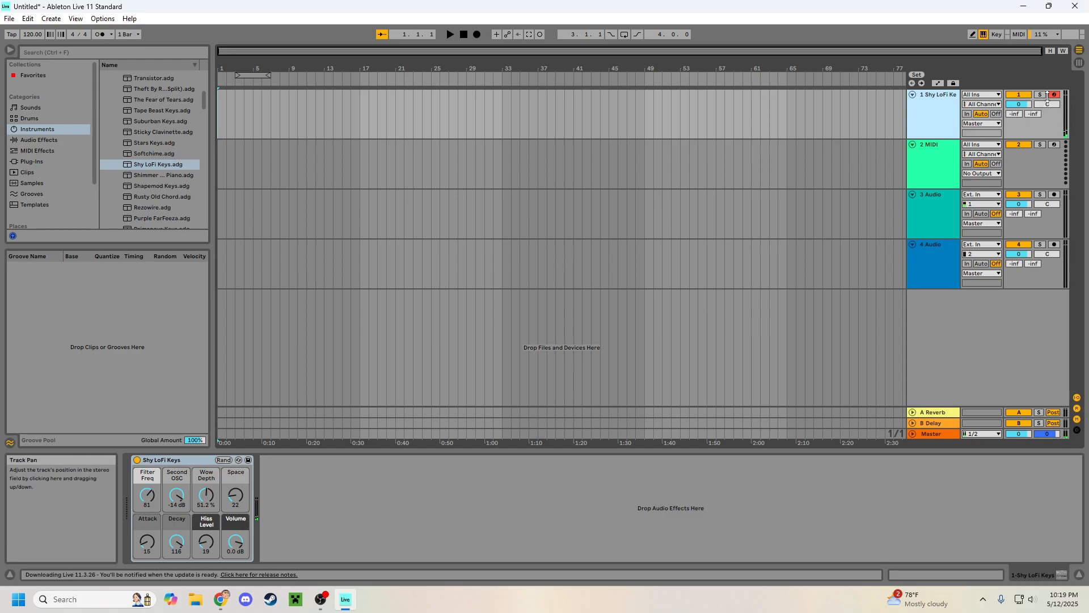
# Step: Toggle the Shy LoFi Keys track's record arm off and on again and set its monitoring to Auto
pyautogui.click(1054, 95)
pyautogui.click(1055, 96)
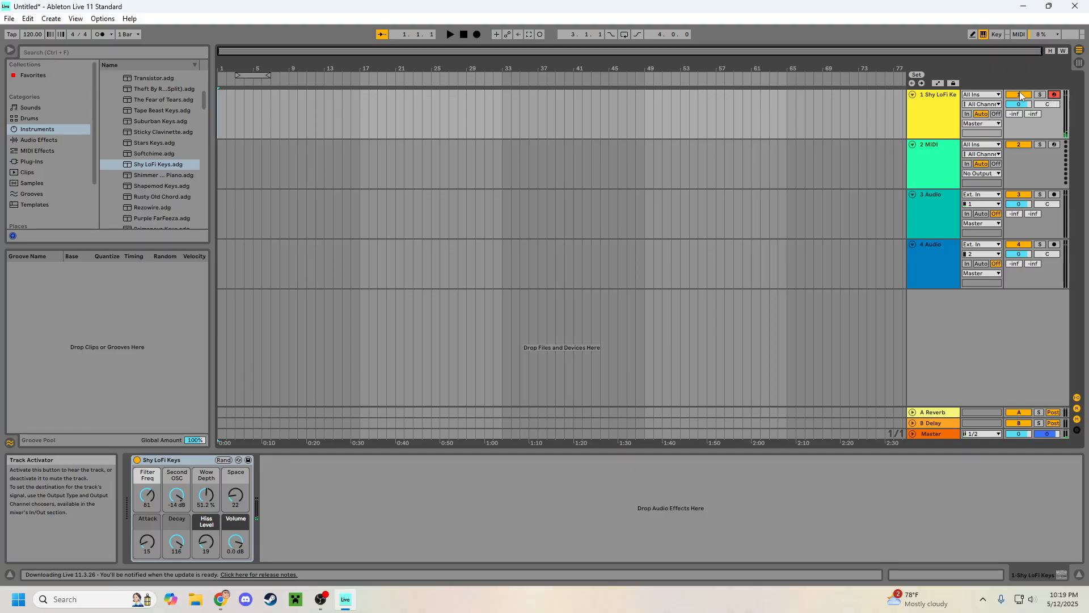
pyautogui.click(980, 114)
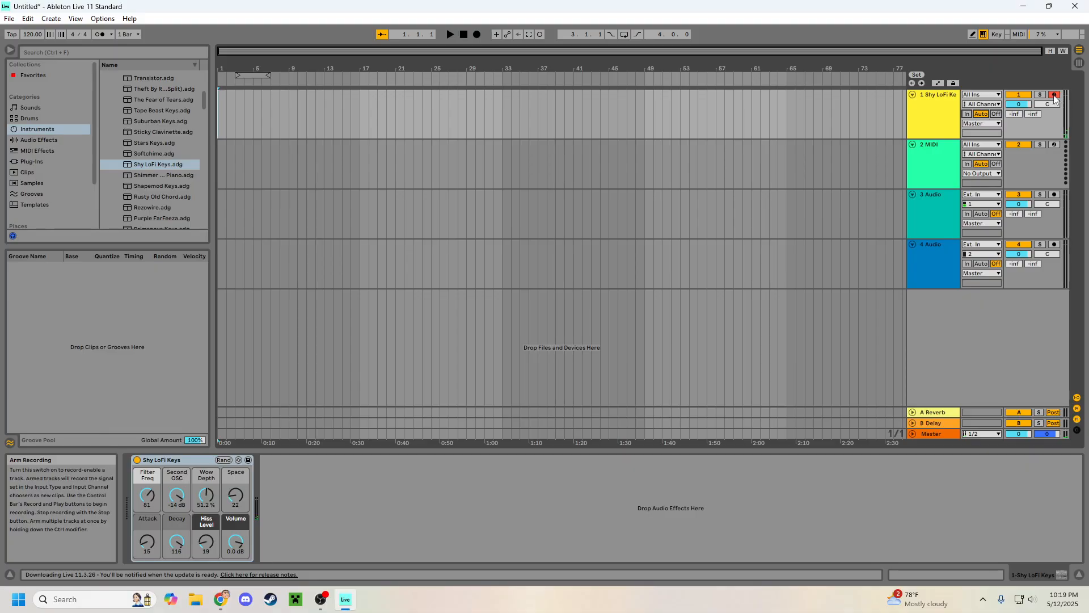
# Step: Insert a one-bar MIDI clip at 1.1.1 on the Shy LoFi Keys track and add a 1/16 F3 note at its start
pyautogui.click(225, 101)
pyautogui.click(916, 106)
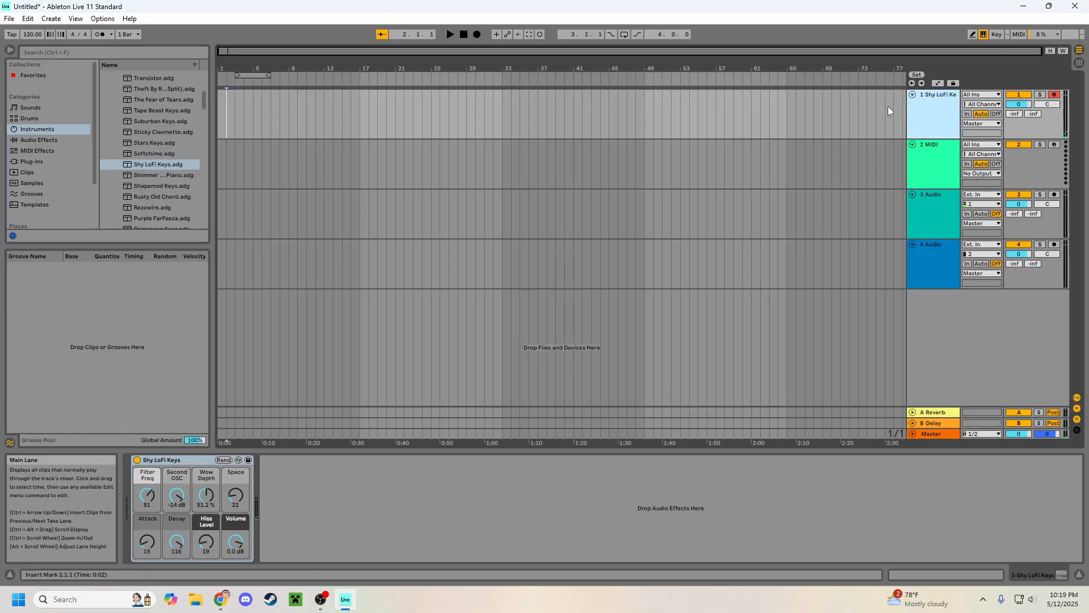
pyautogui.doubleClick(221, 100)
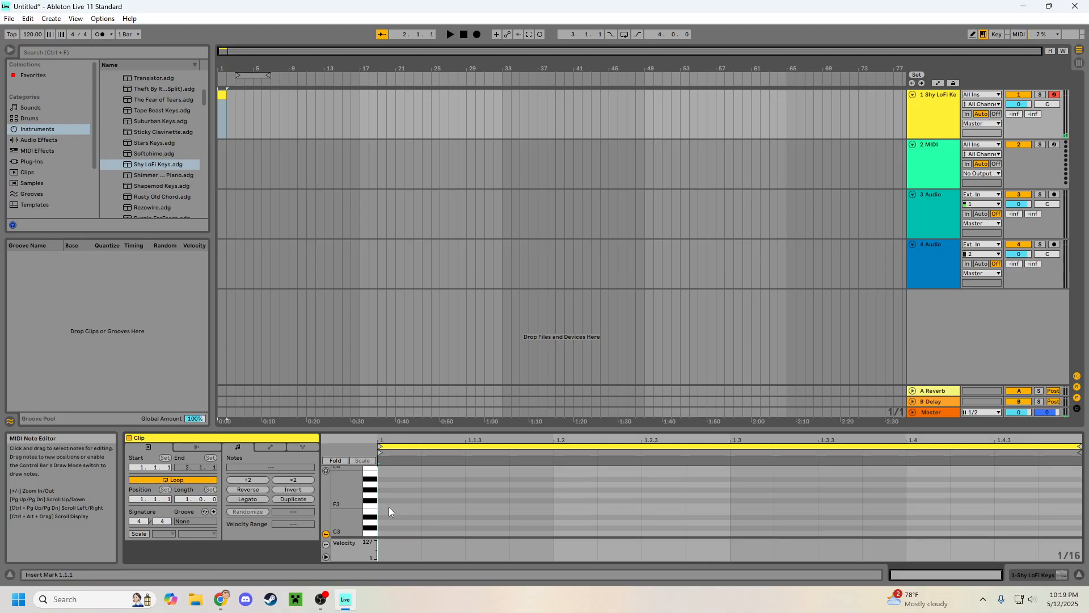
pyautogui.doubleClick(389, 506)
pyautogui.click(423, 506)
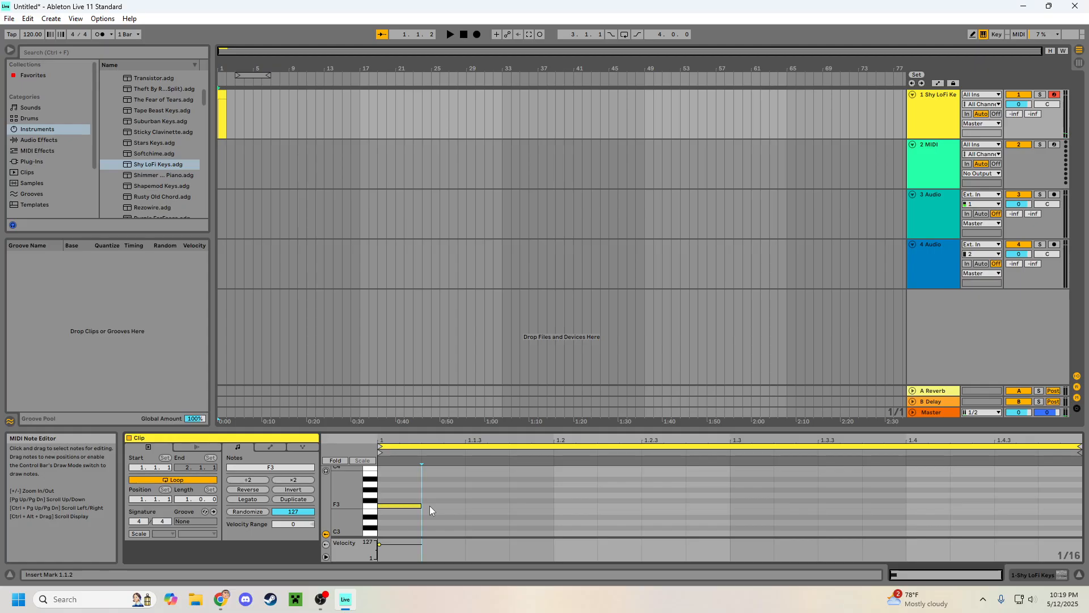
# Step: Play back the clip briefly and audition a note on the Shy LoFi Keys track with the computer MIDI keyboard
pyautogui.click(450, 35)
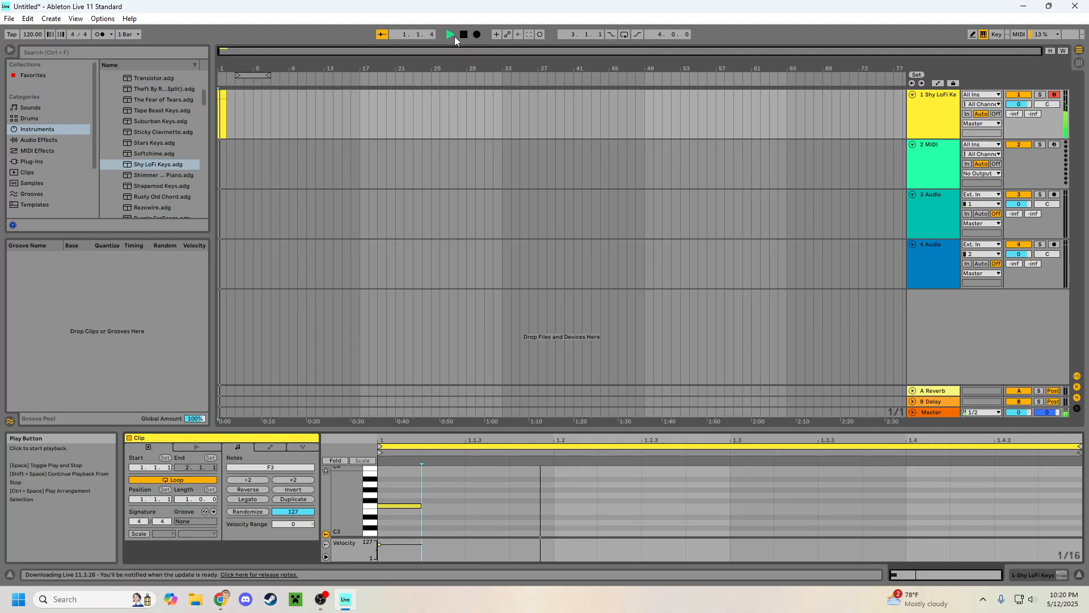
pyautogui.click(463, 35)
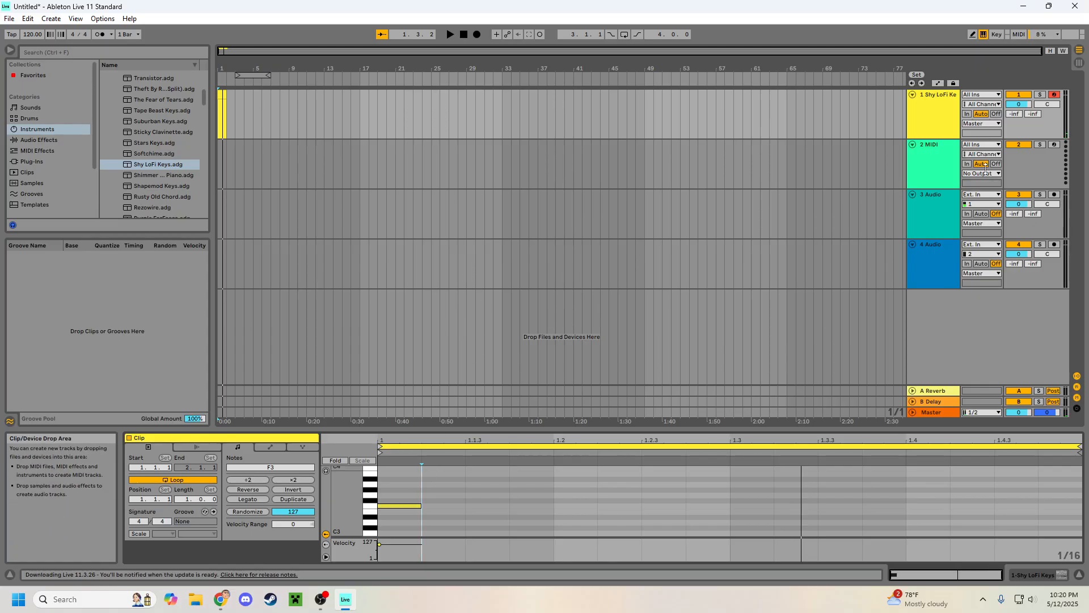
pyautogui.click(928, 121)
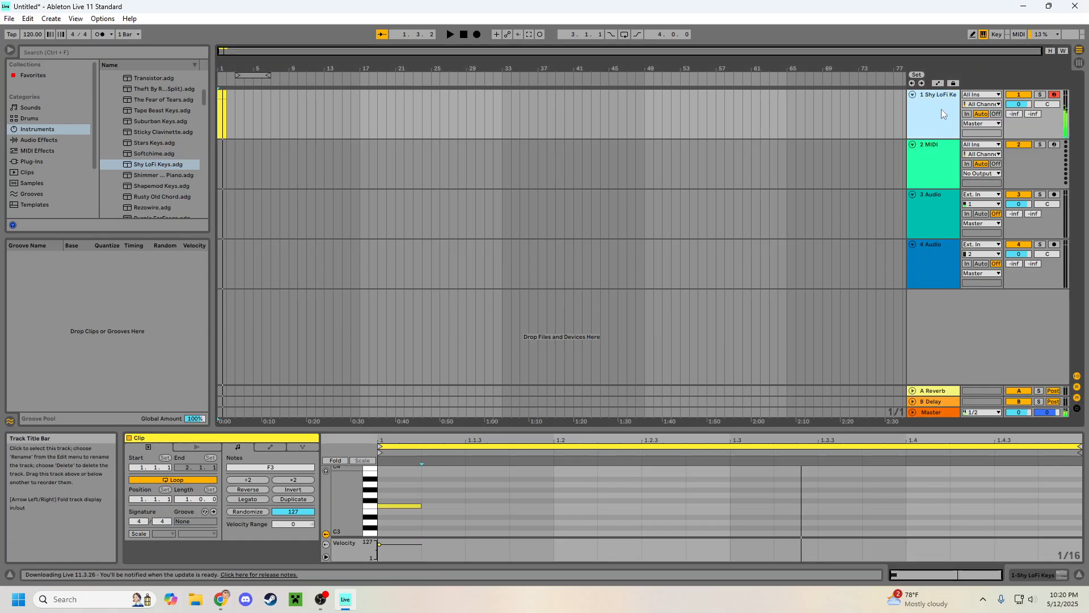
pyautogui.press('a')
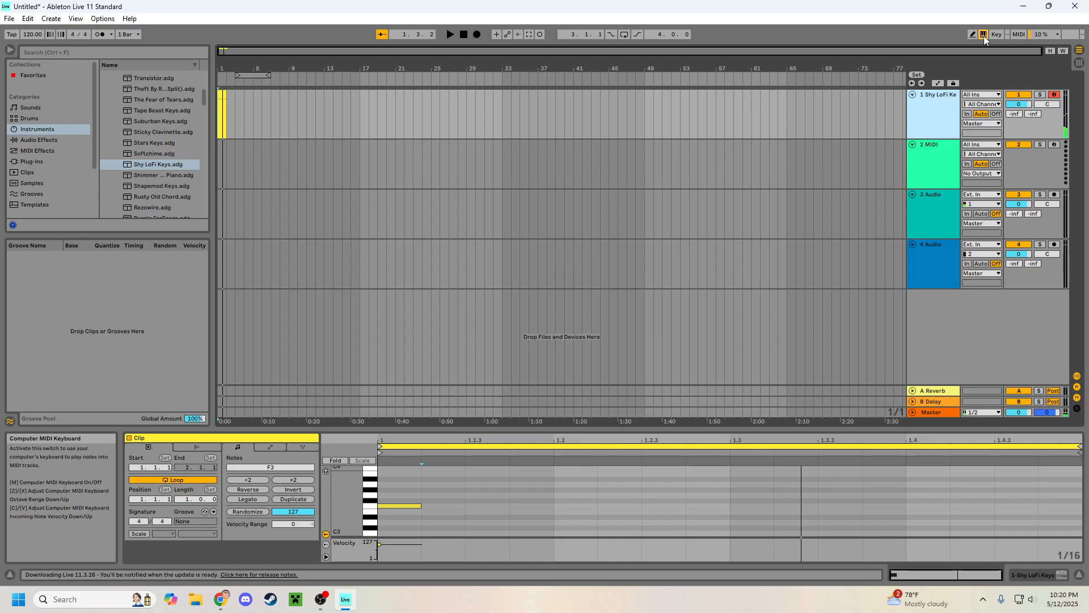
# Step: Add 1/16 G3 notes at 1.1.3, 1.2.2 and 1.2.4 in the Shy LoFi Keys clip and play it back
pyautogui.click(220, 95)
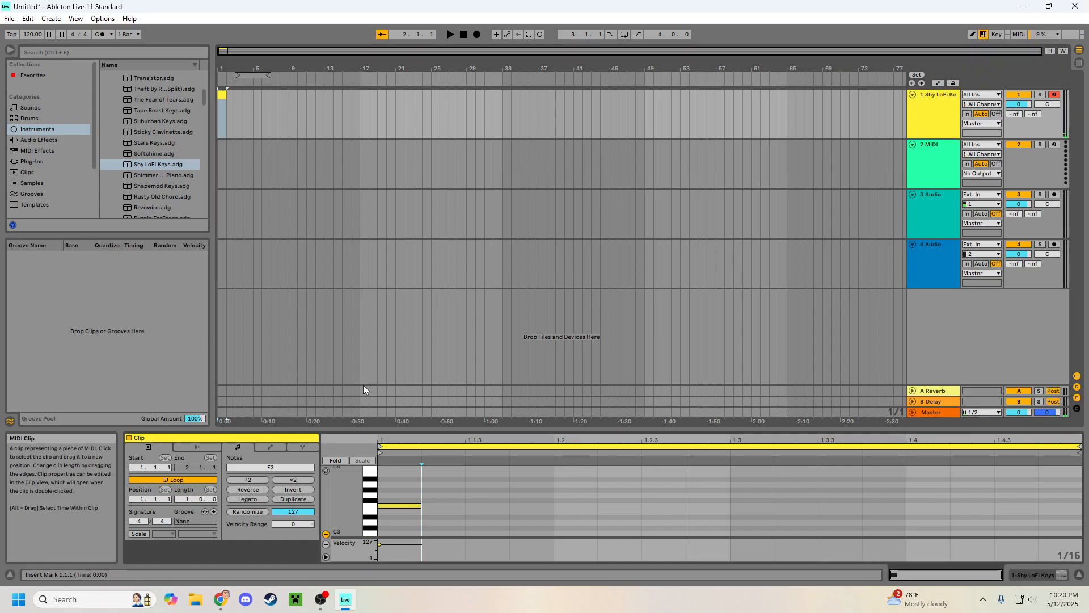
pyautogui.click(493, 496)
pyautogui.doubleClick(493, 495)
pyautogui.doubleClick(604, 495)
pyautogui.doubleClick(724, 496)
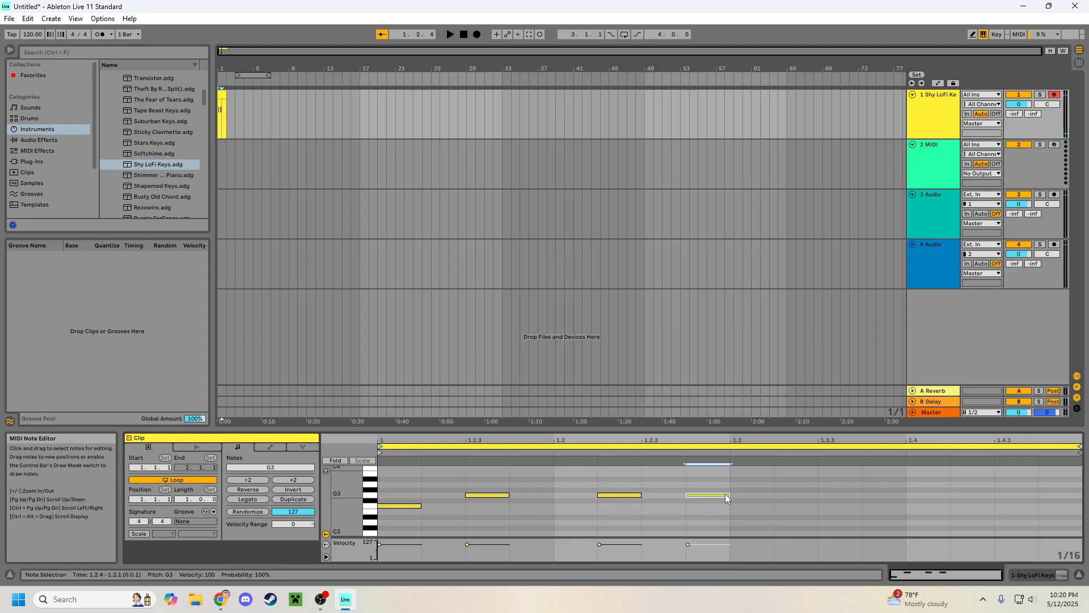
pyautogui.click(450, 34)
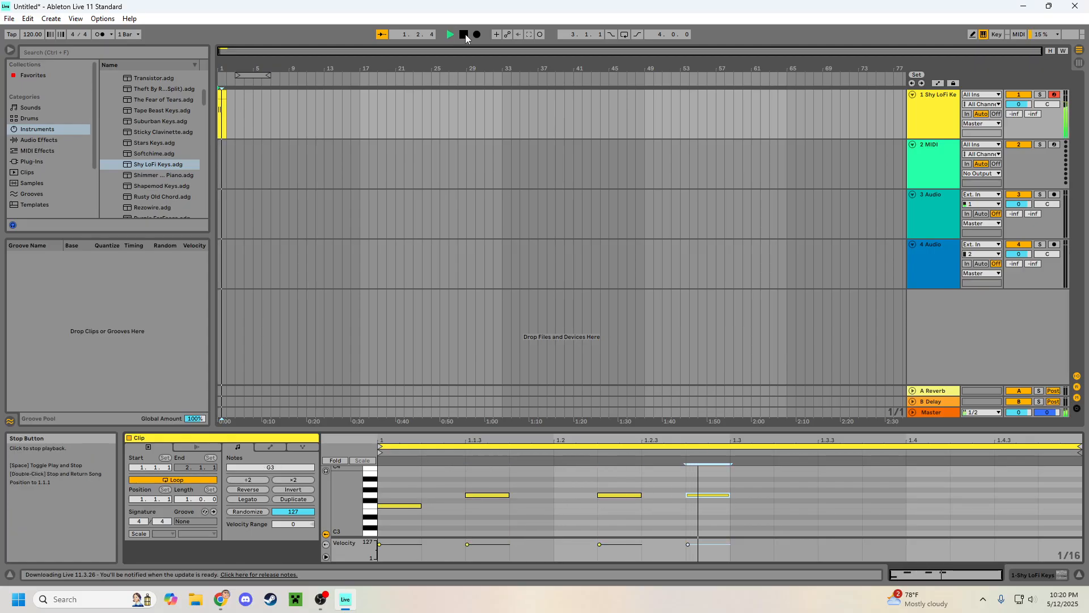
pyautogui.click(464, 34)
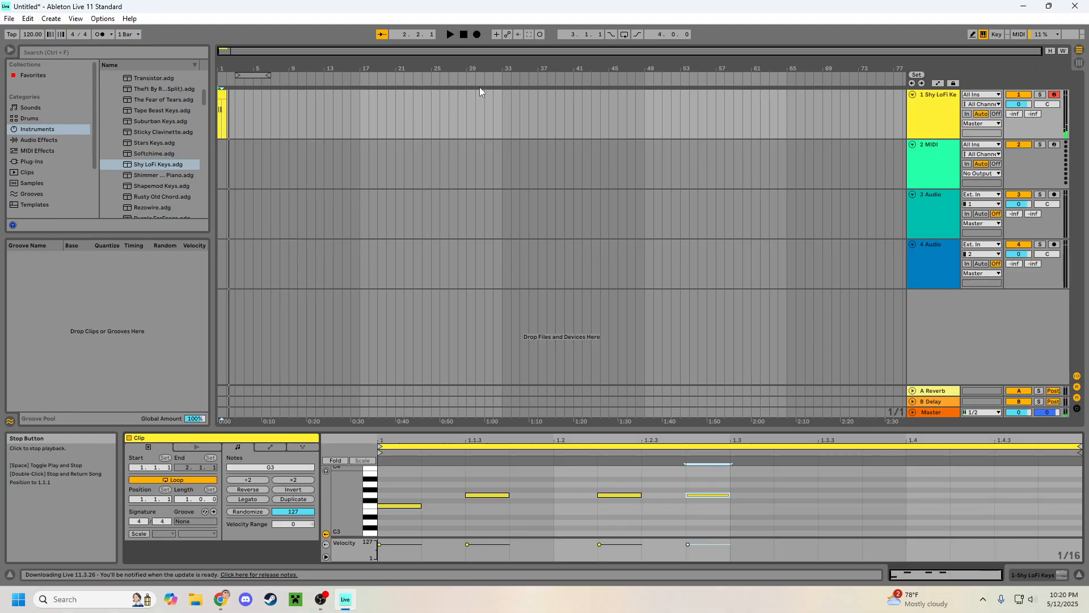
pyautogui.click(375, 149)
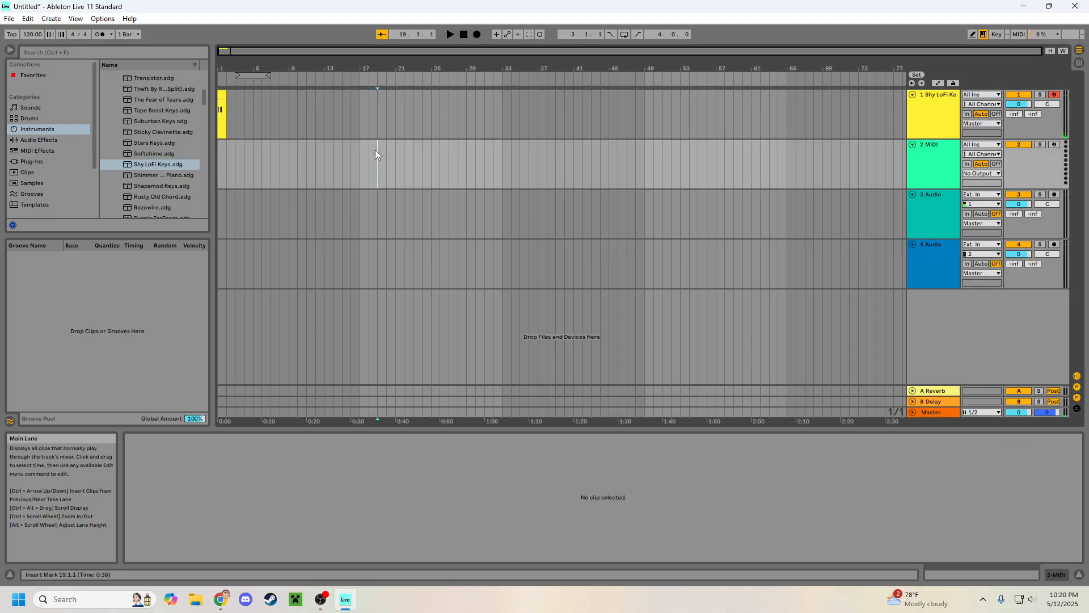
pyautogui.click(221, 95)
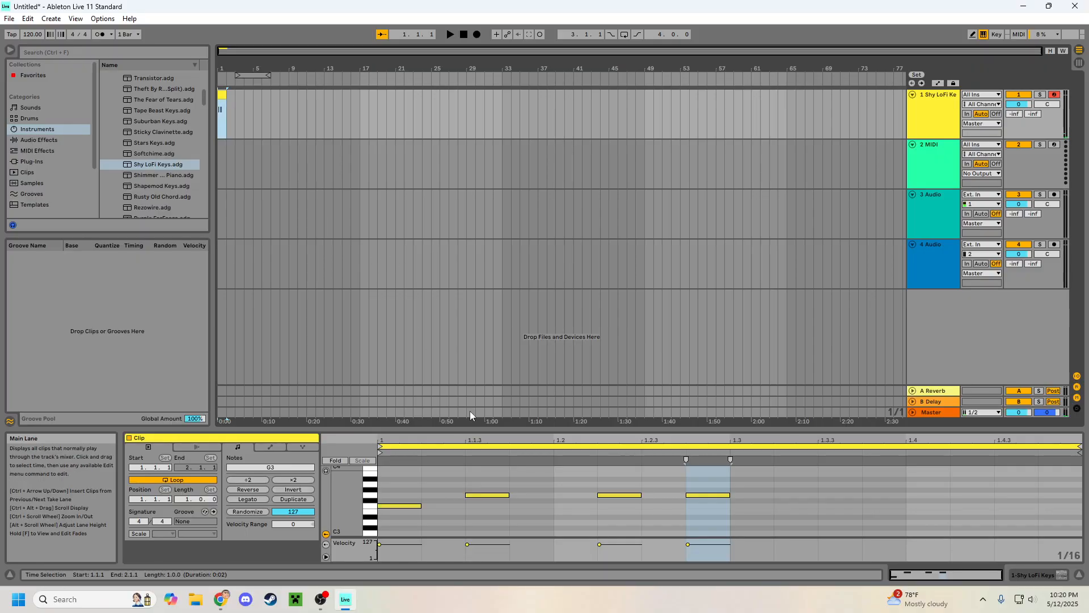
pyautogui.click(241, 99)
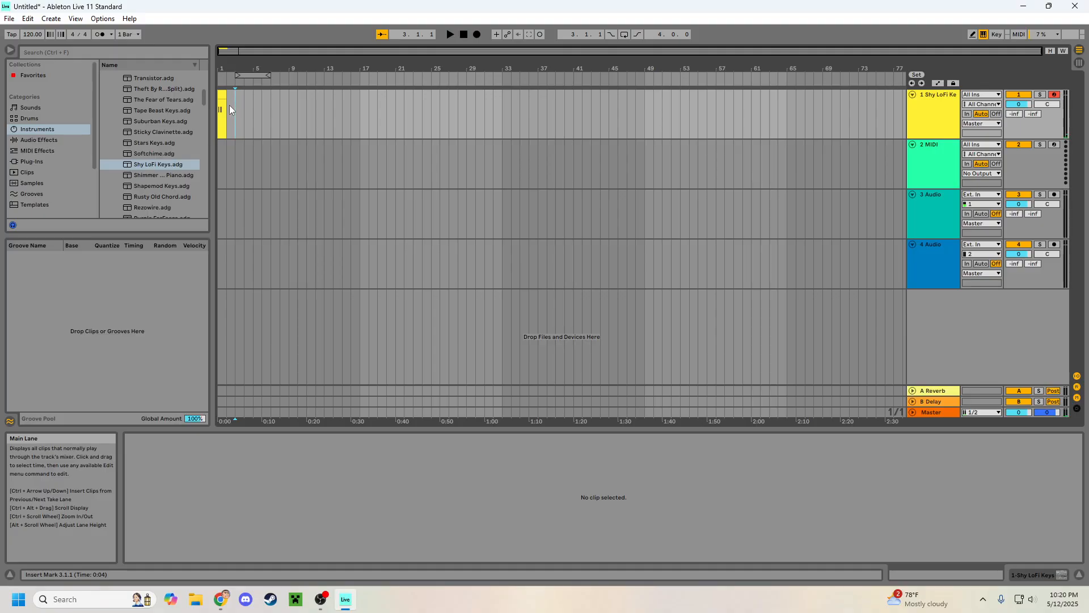
pyautogui.click(226, 105)
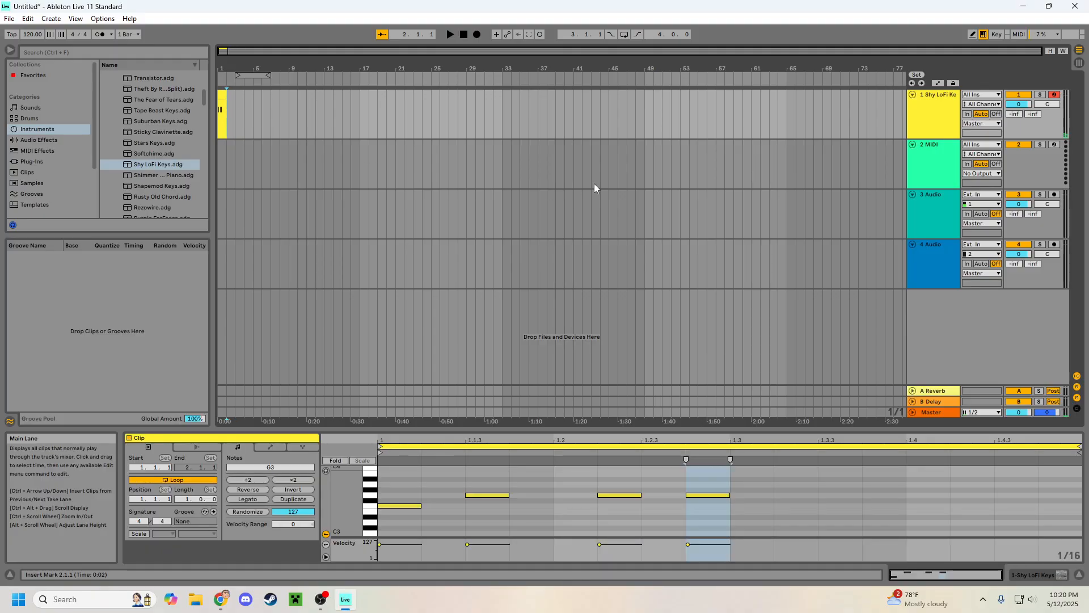